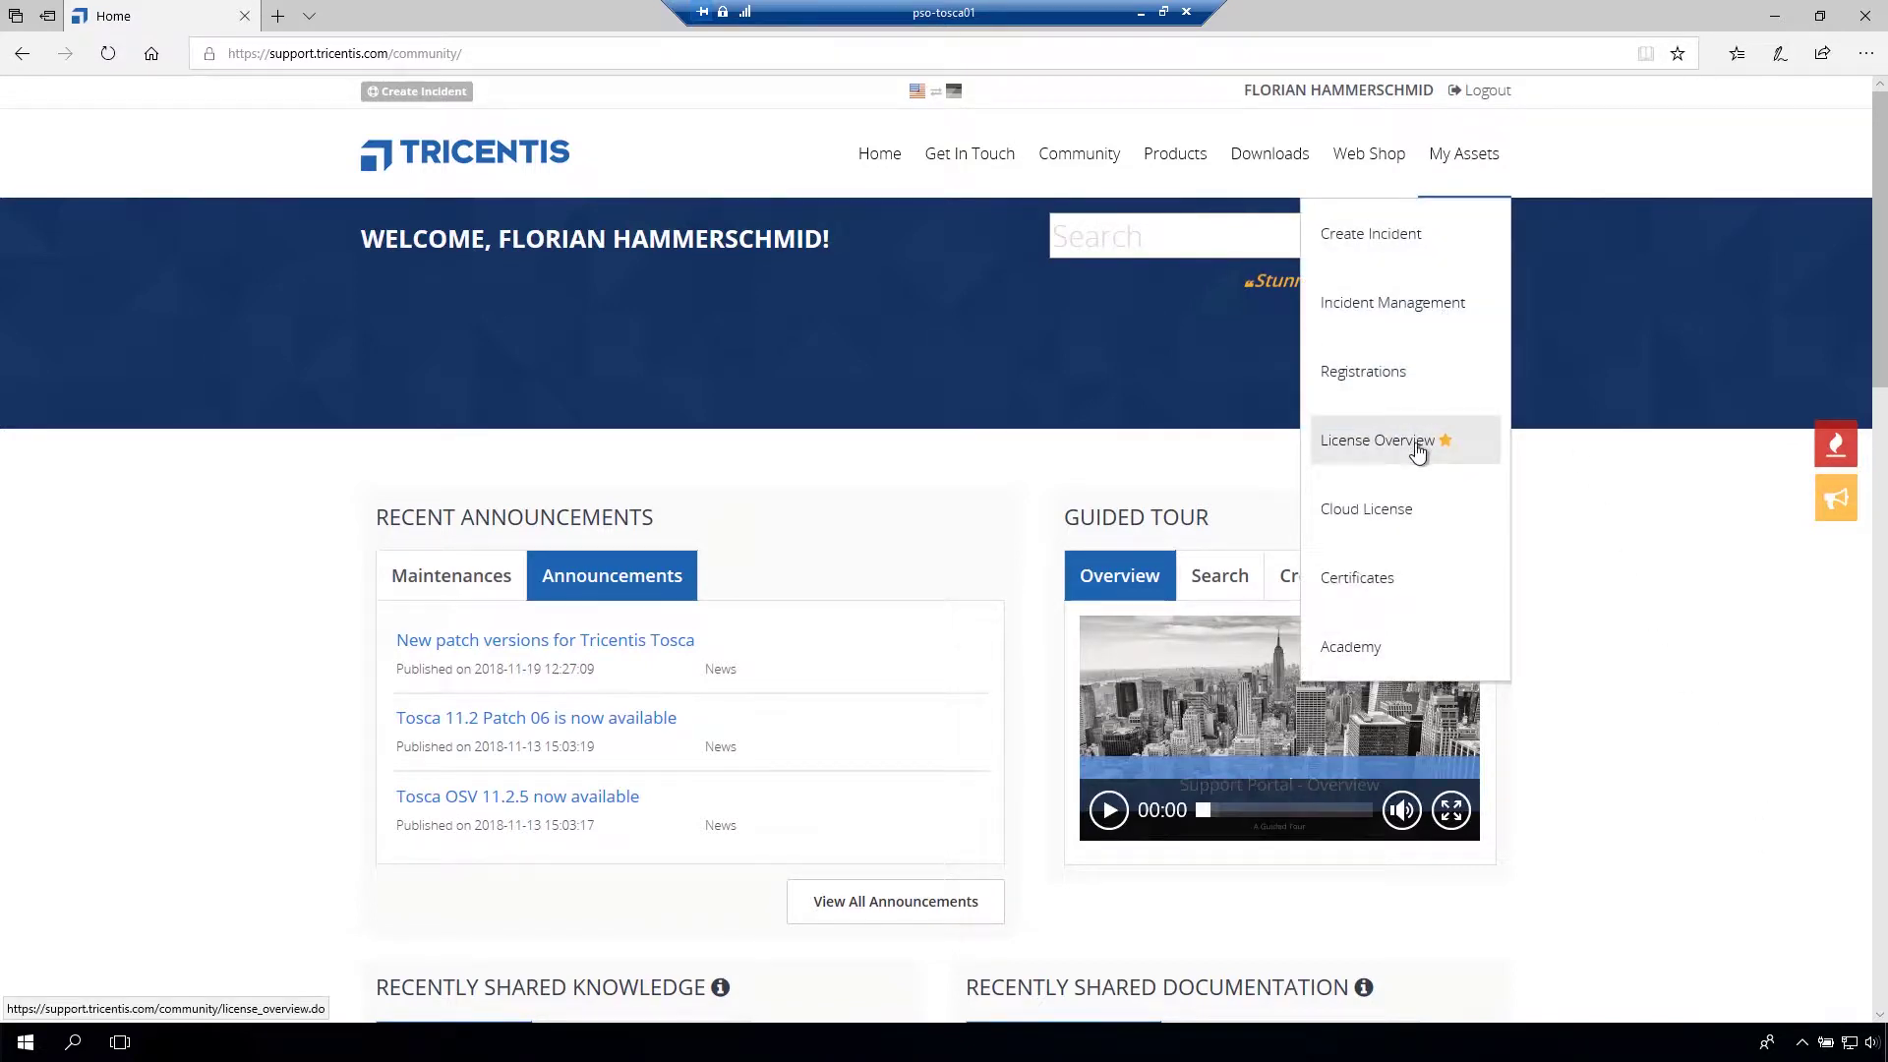
# Copy the LRQ0002062_Tricentis_PSO Premium Package activation ID, then launch Tosca Commander
pyautogui.click(1418, 450)
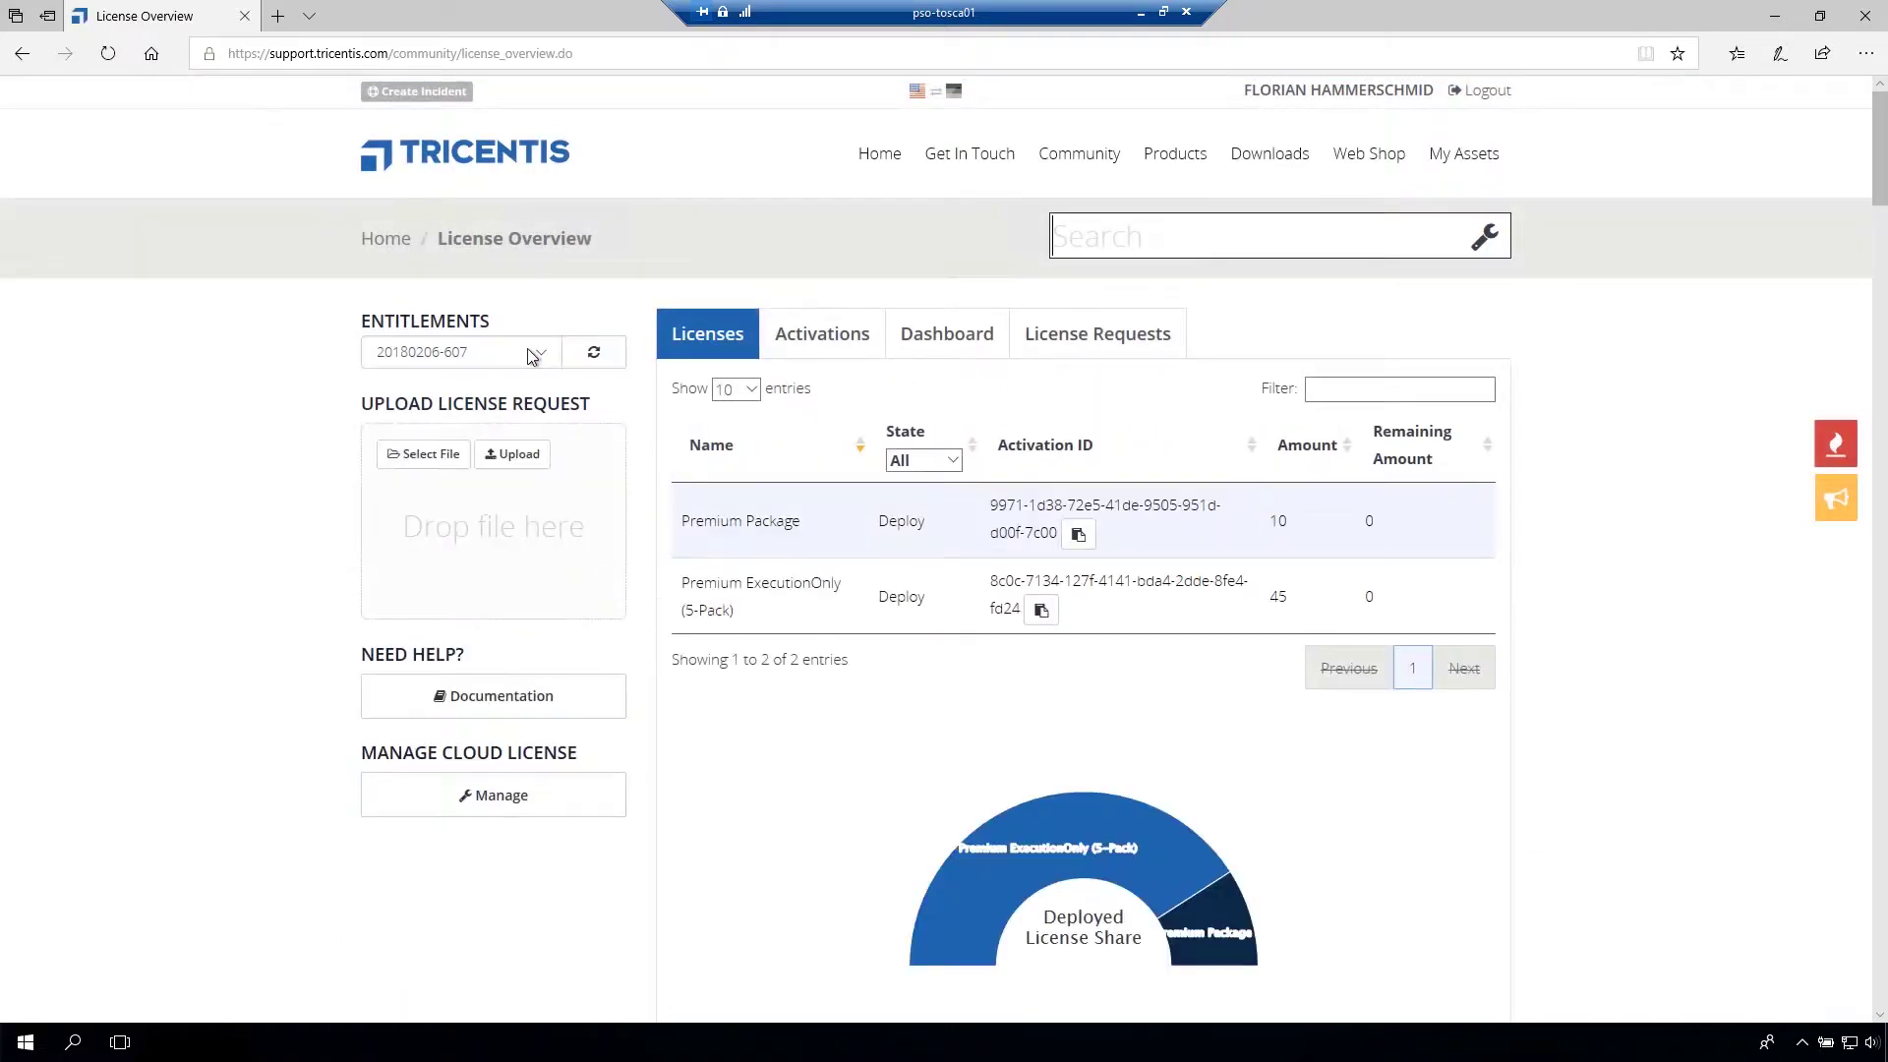
pyautogui.click(531, 356)
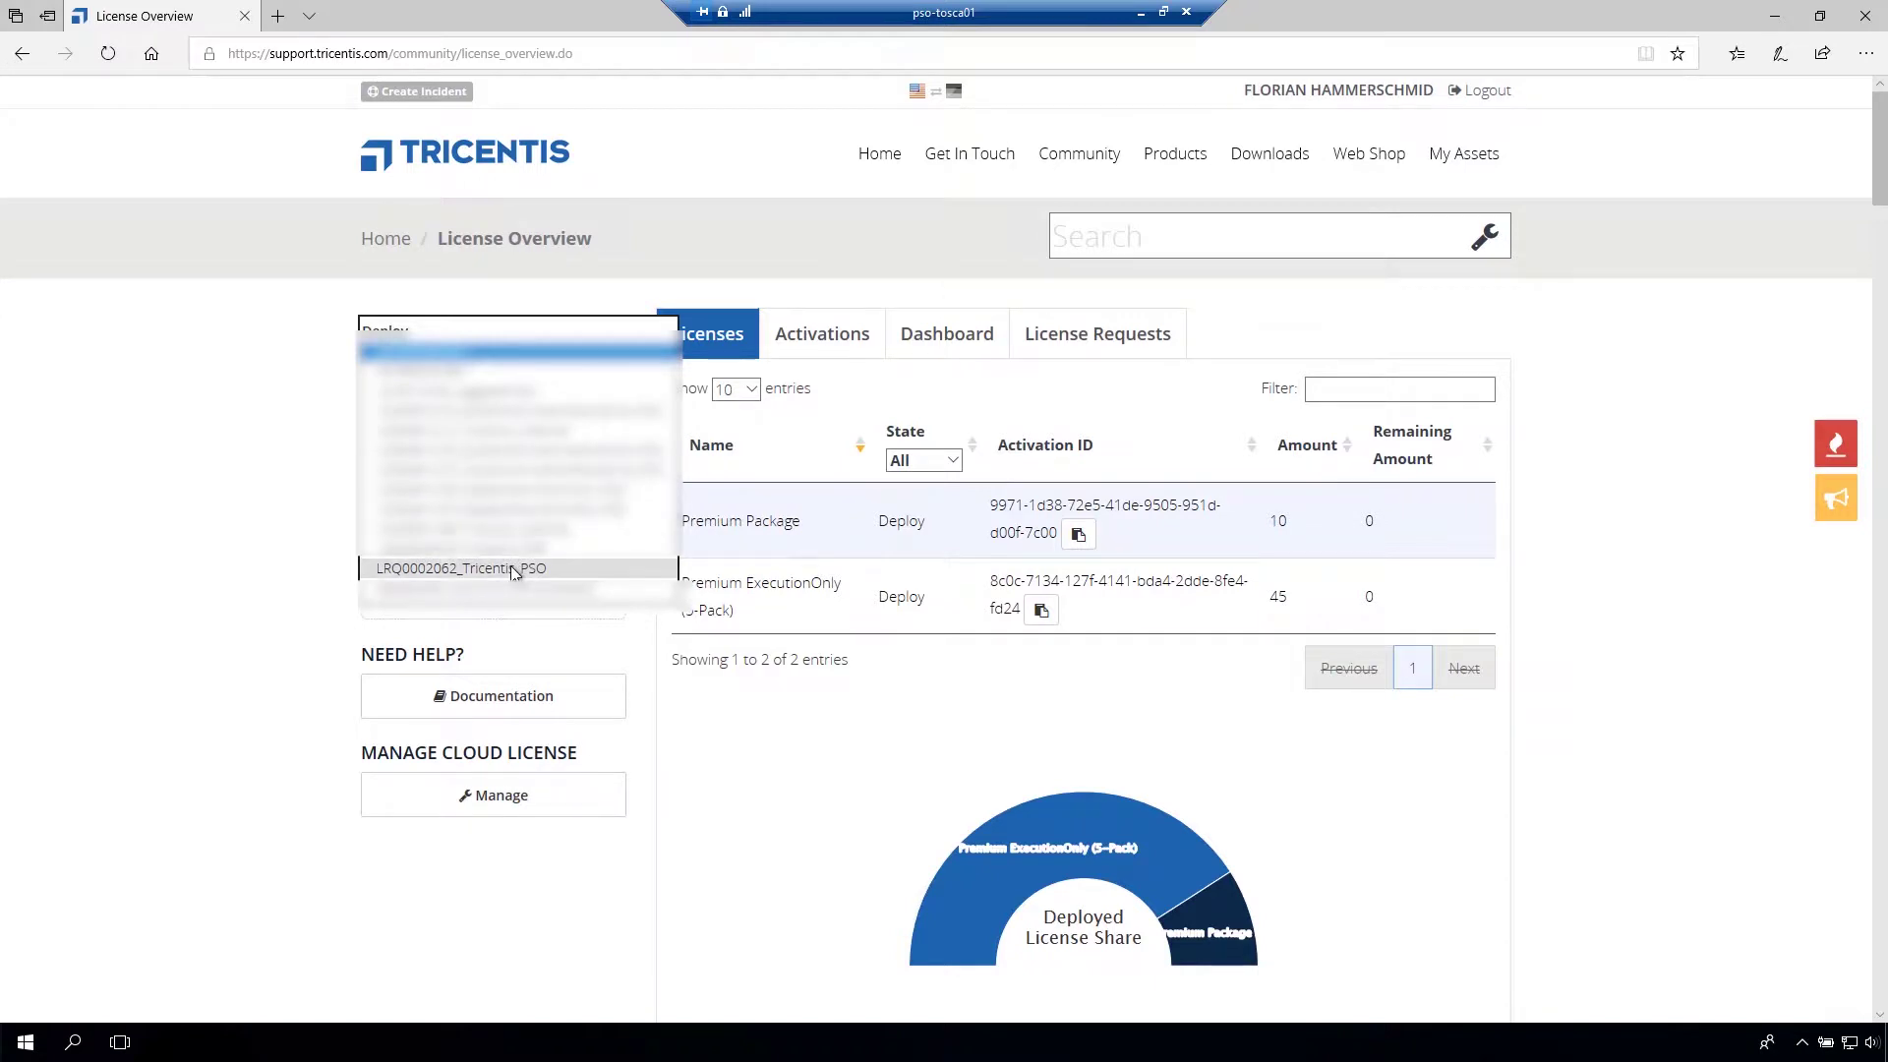
pyautogui.click(515, 572)
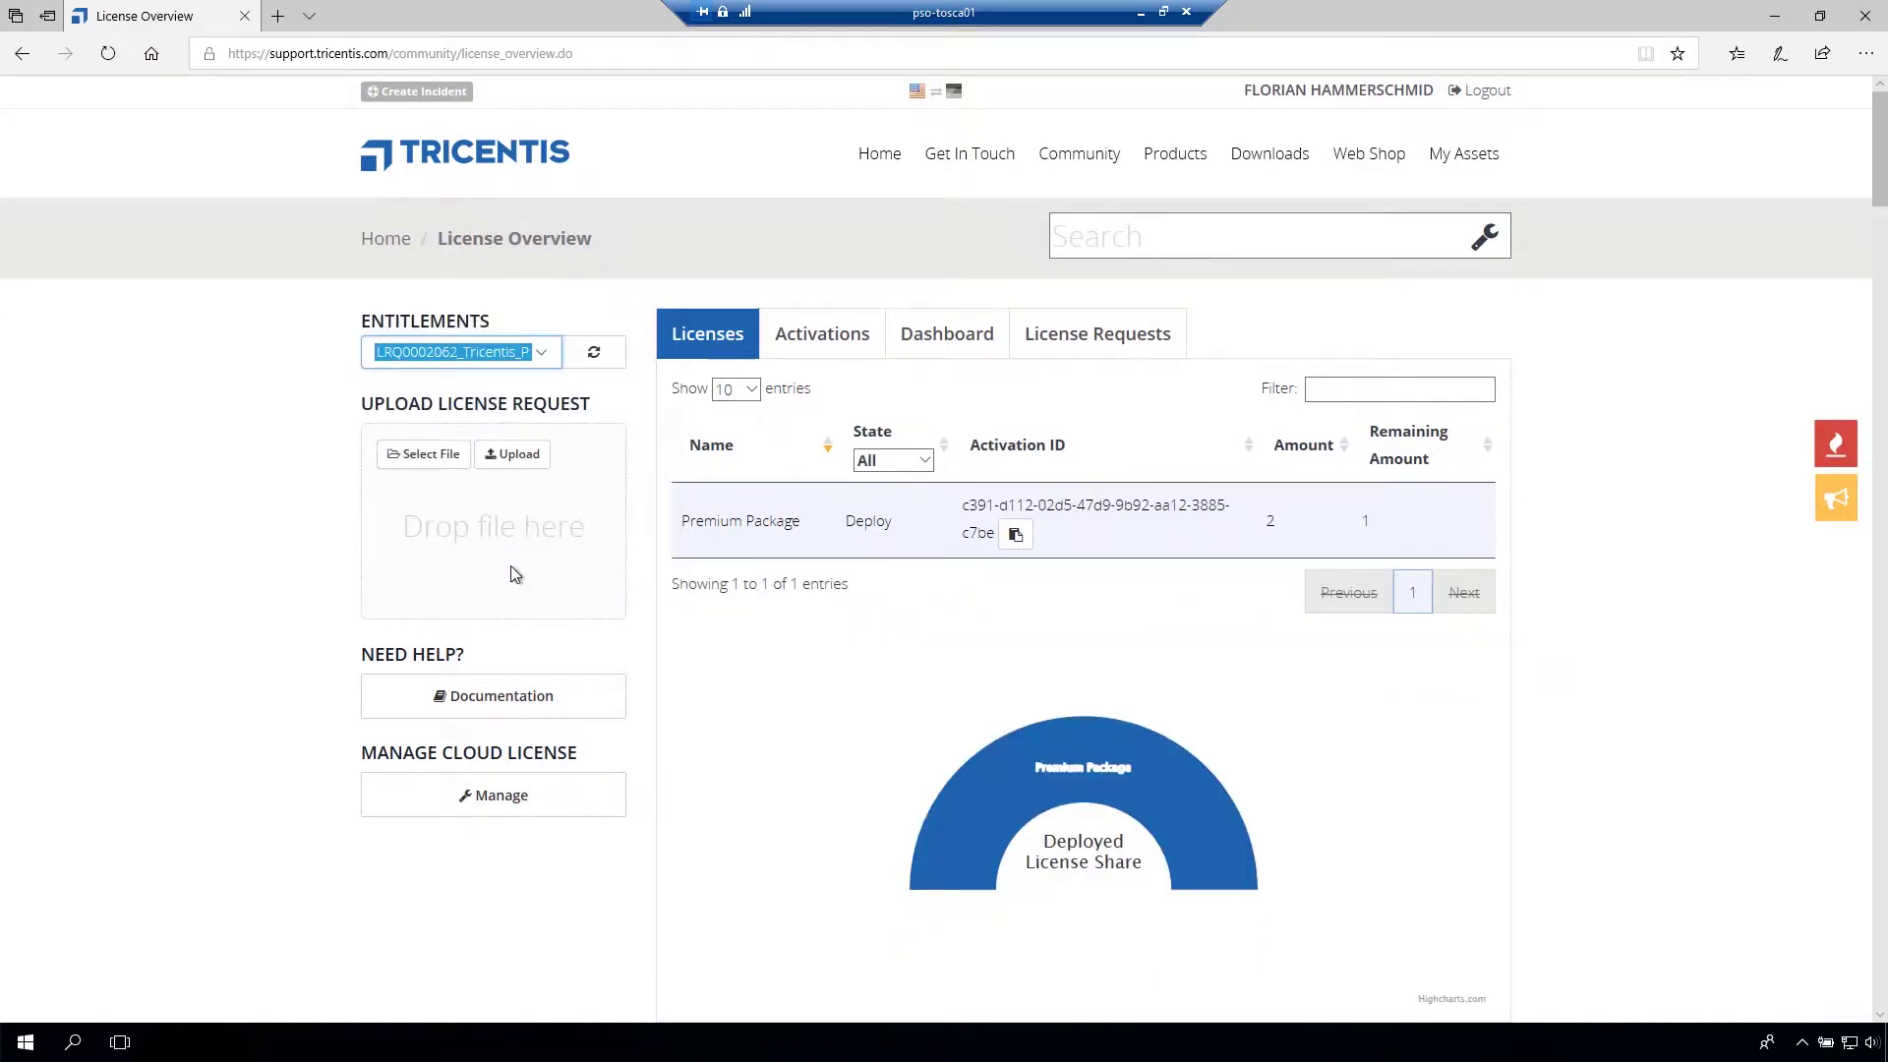
pyautogui.click(1015, 534)
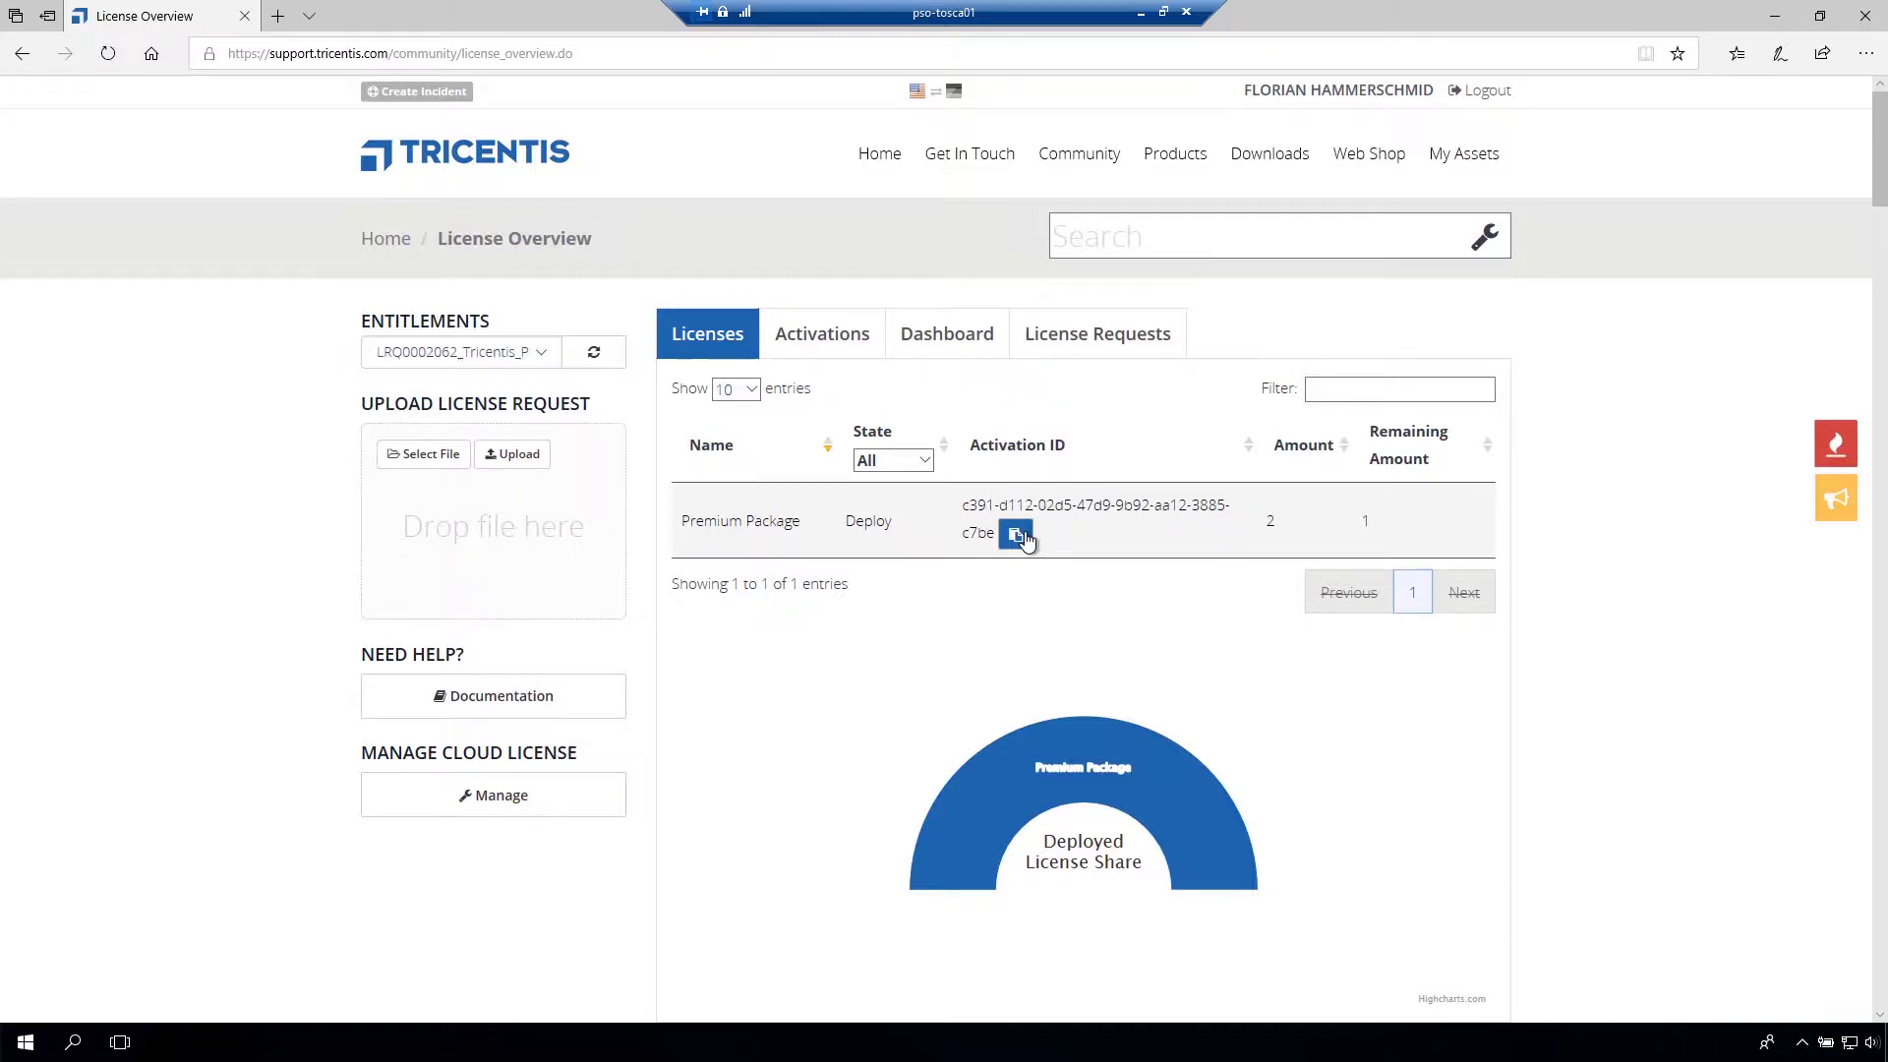
pyautogui.press('super')
pyautogui.press('Escape')
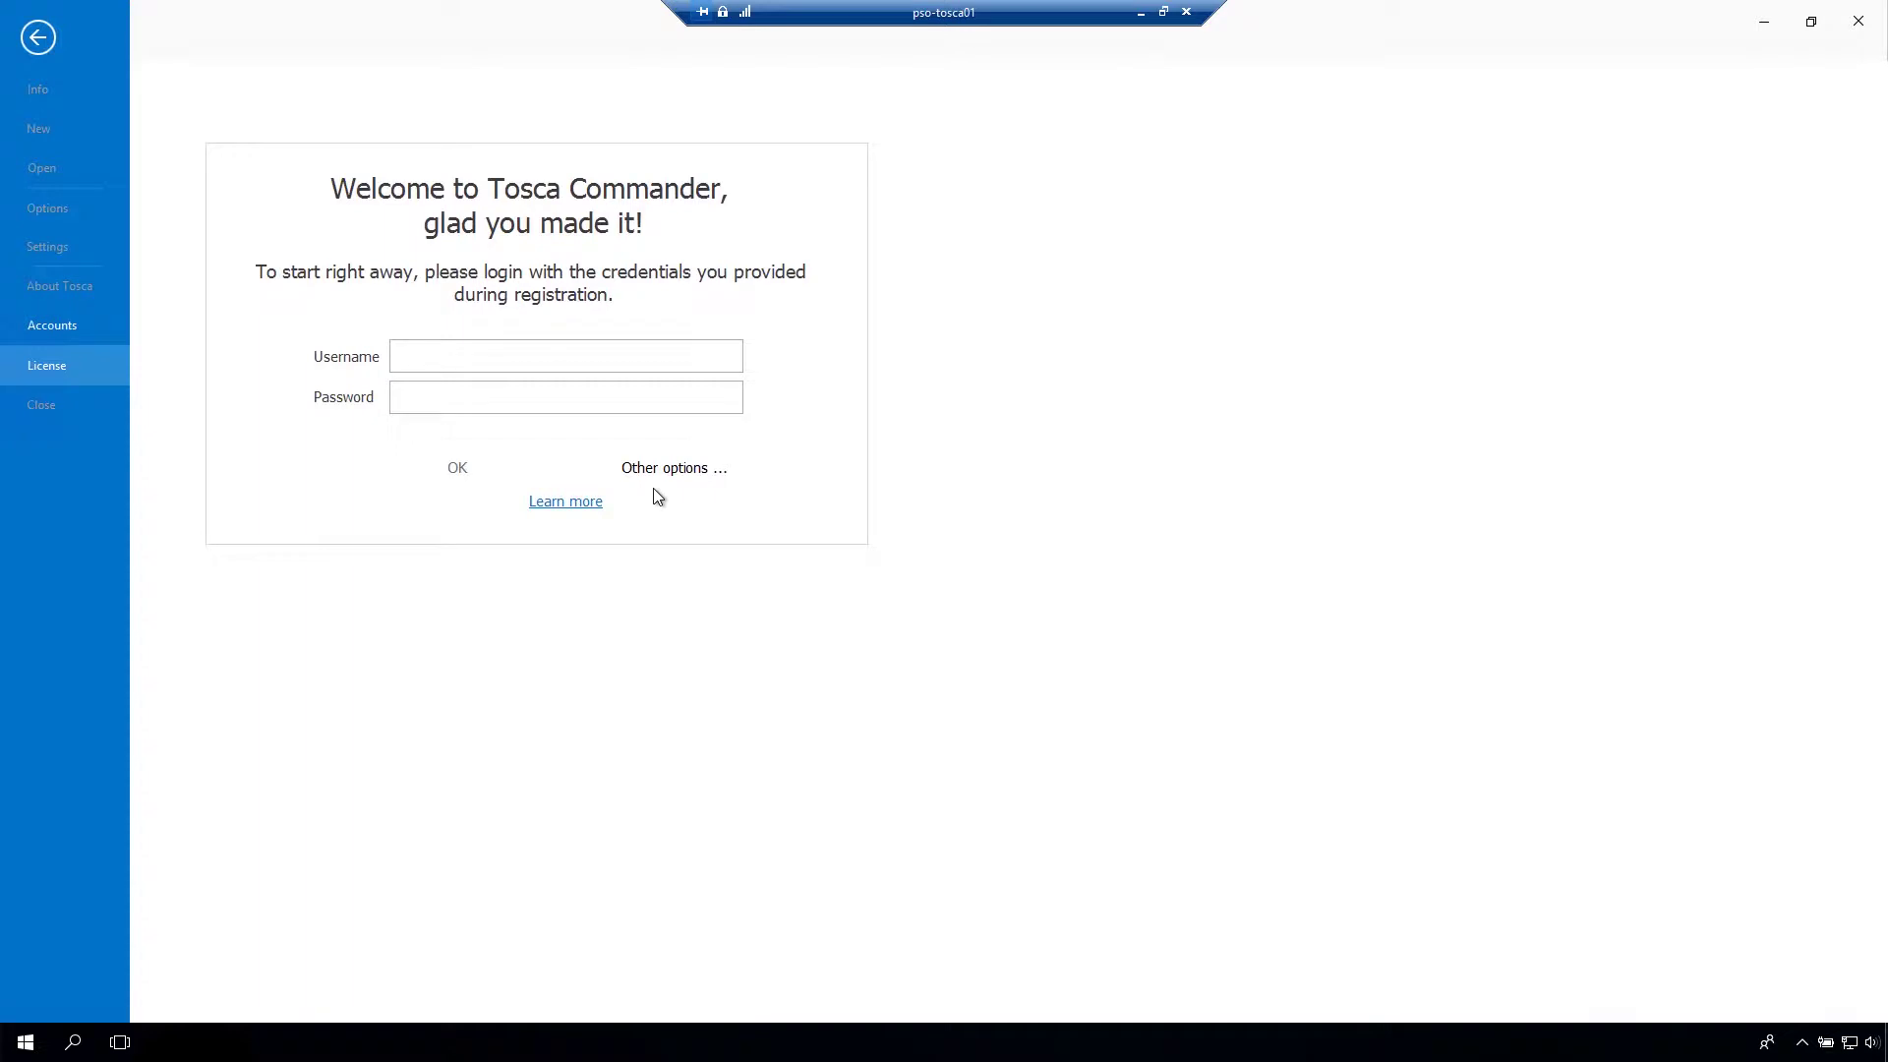
# Choose activation on the License Server, paste the activation ID, and request activation
pyautogui.click(666, 473)
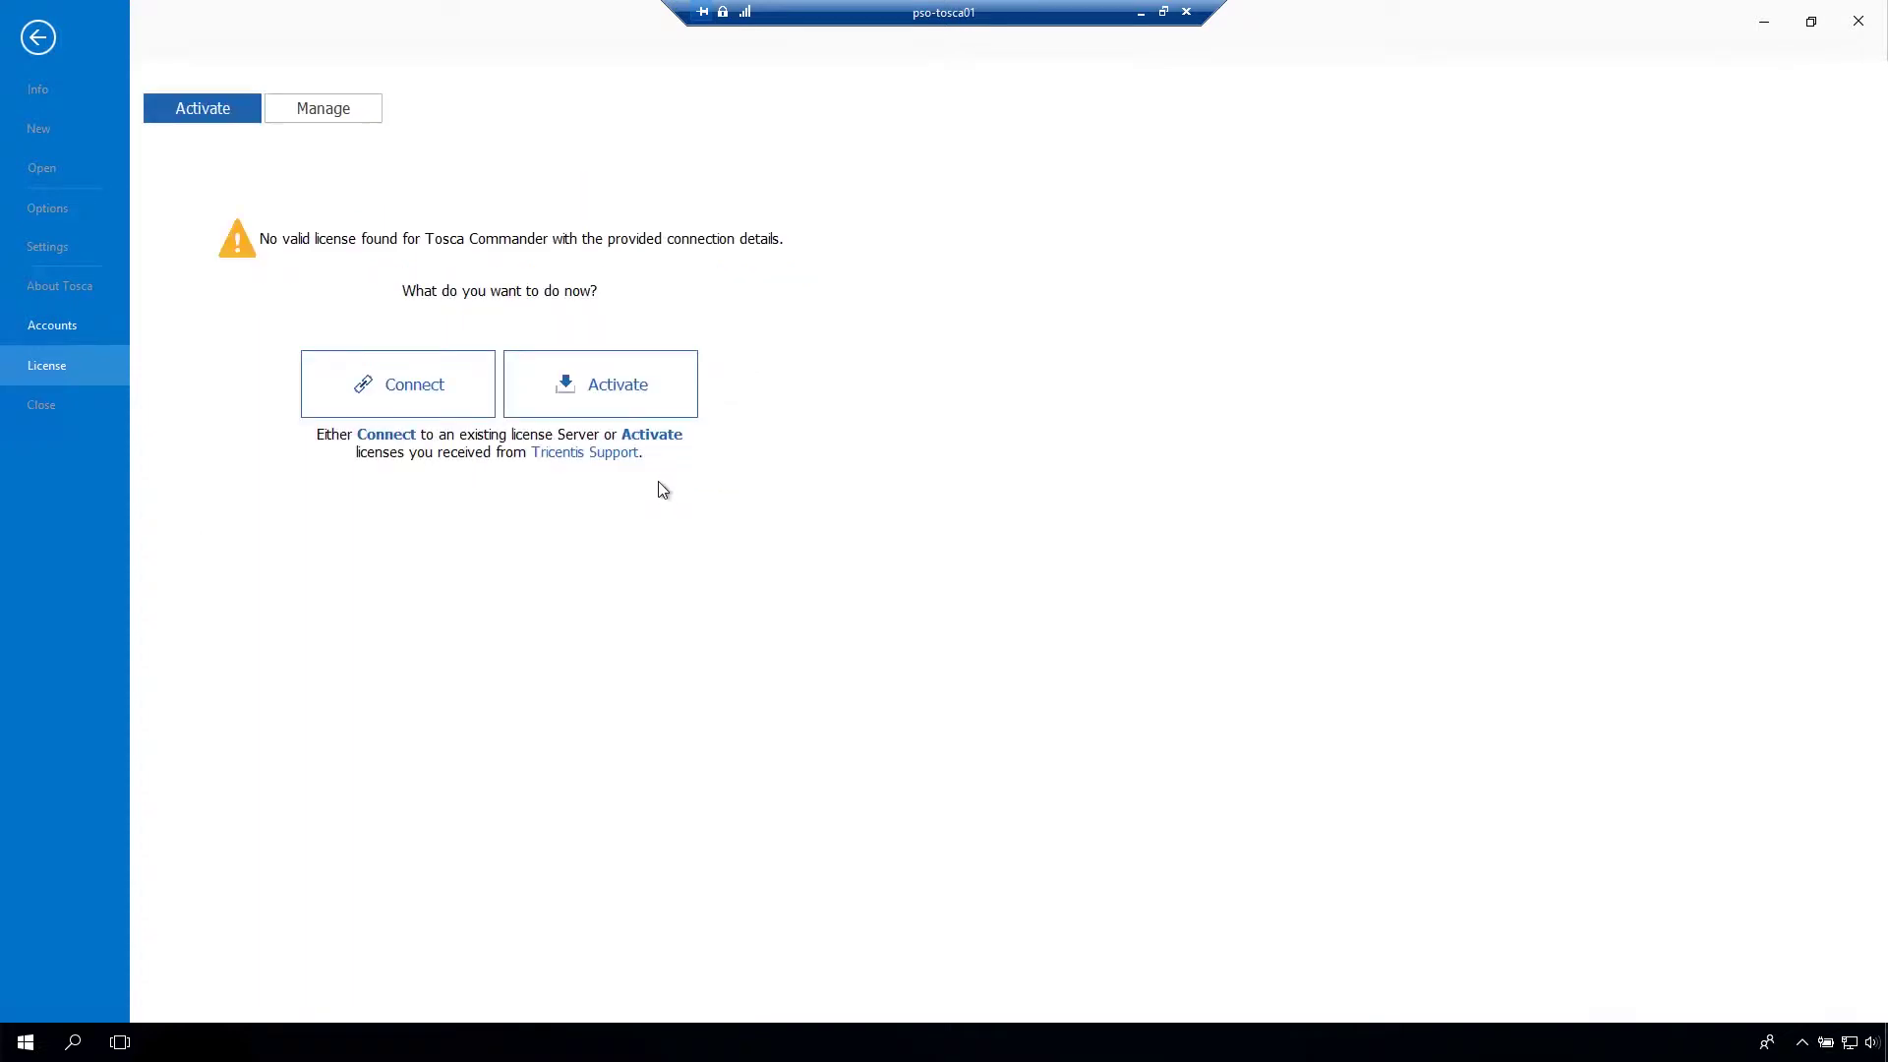
pyautogui.click(608, 392)
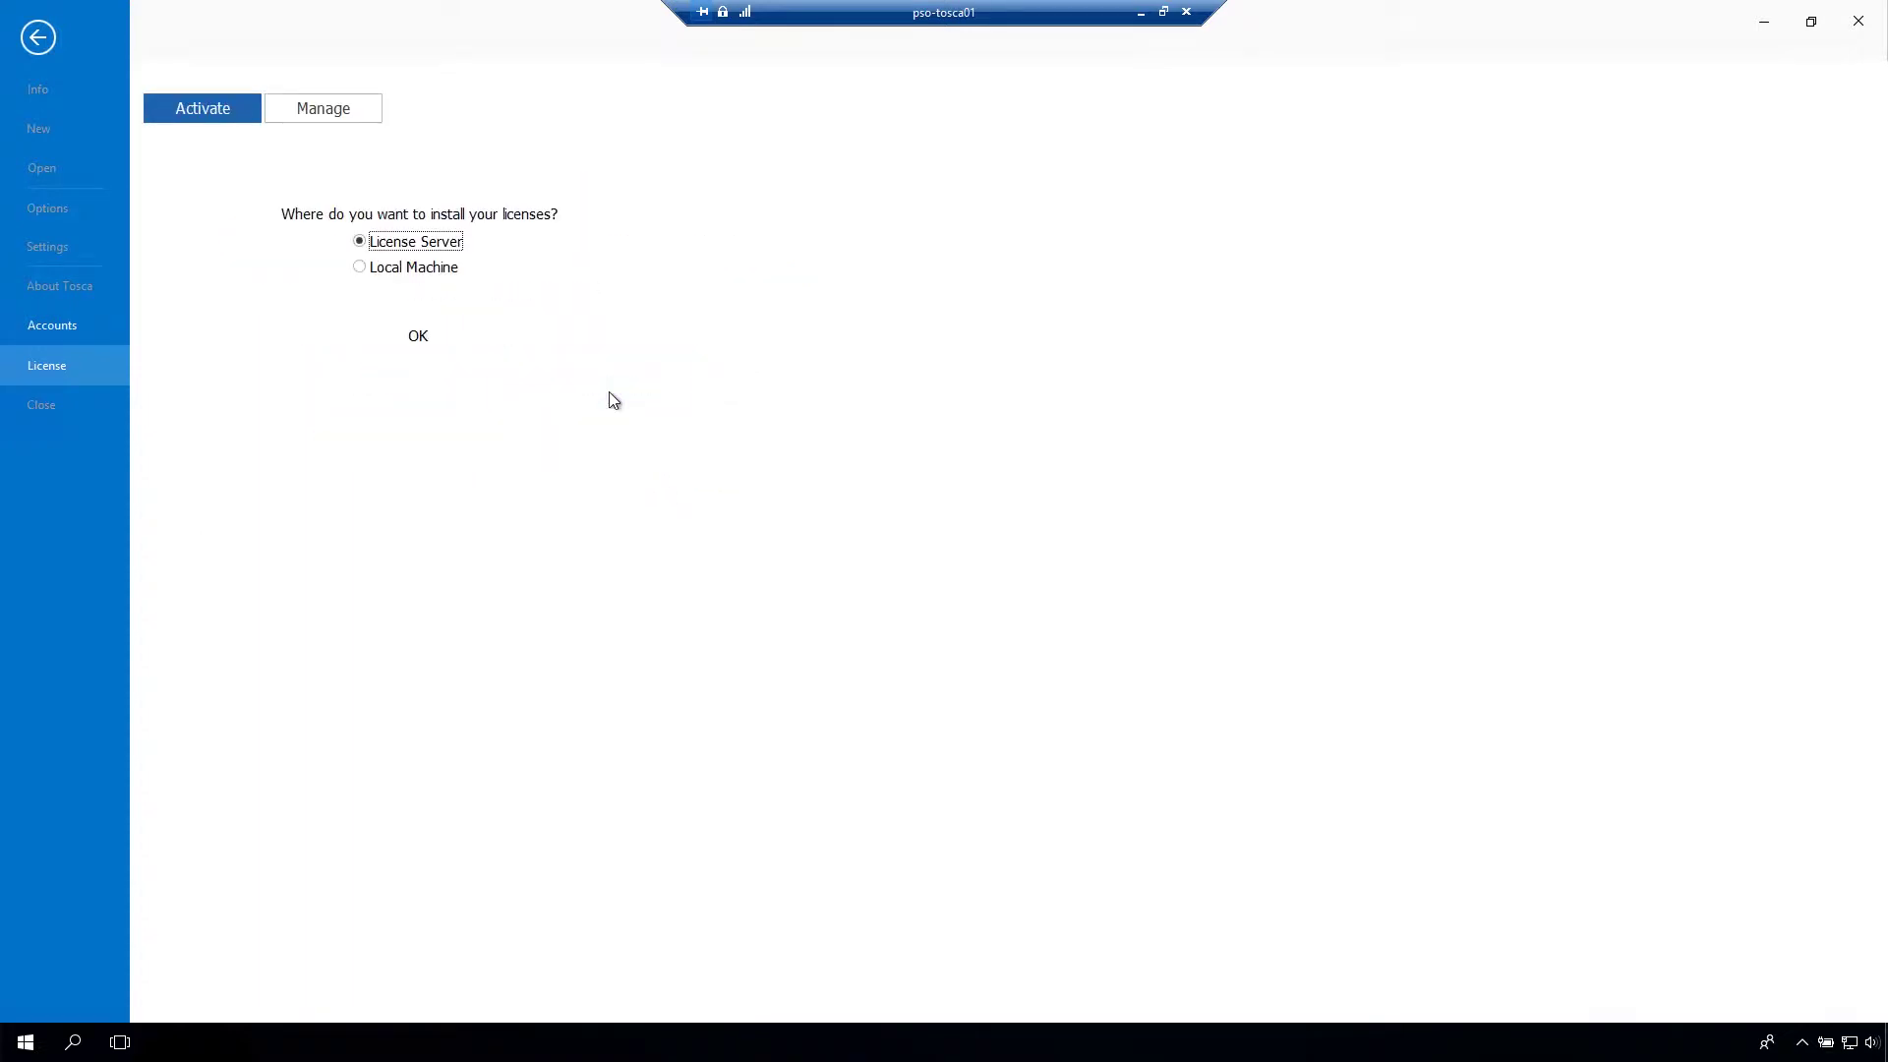
pyautogui.click(403, 335)
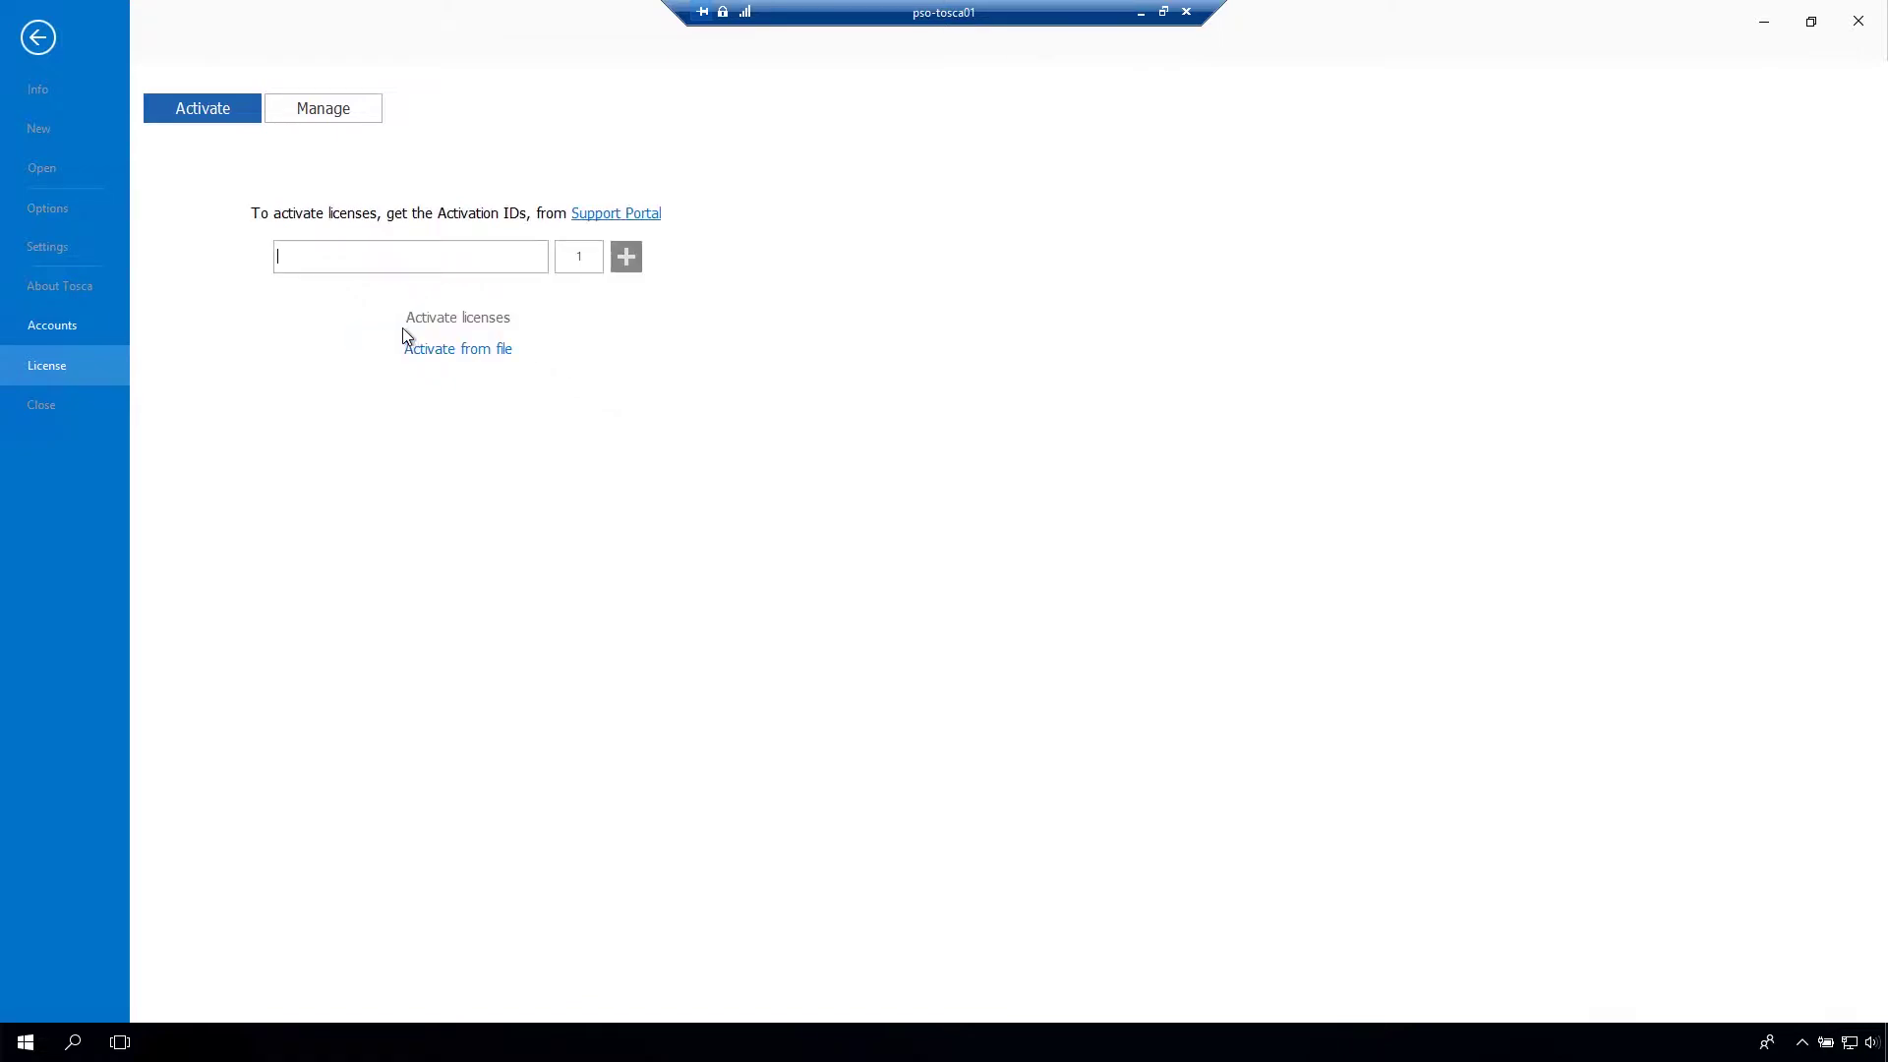
pyautogui.rightClick(399, 262)
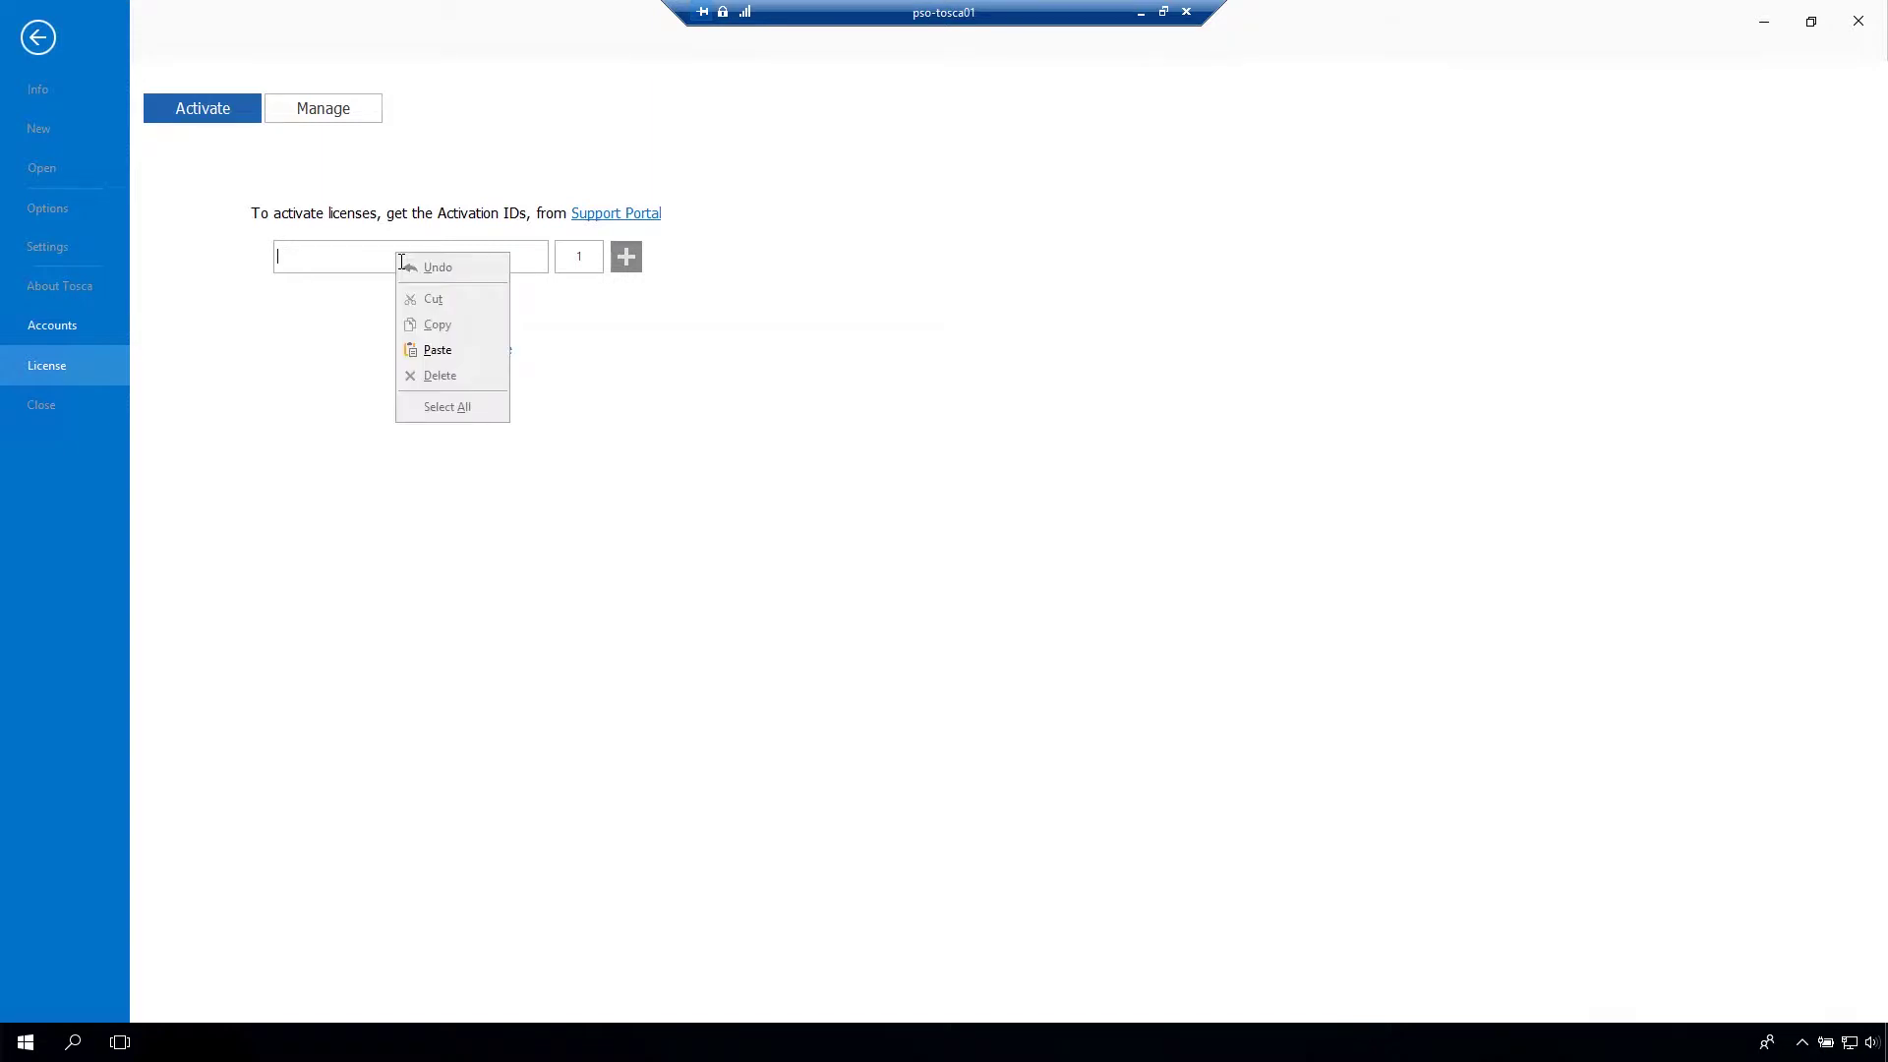
pyautogui.click(422, 348)
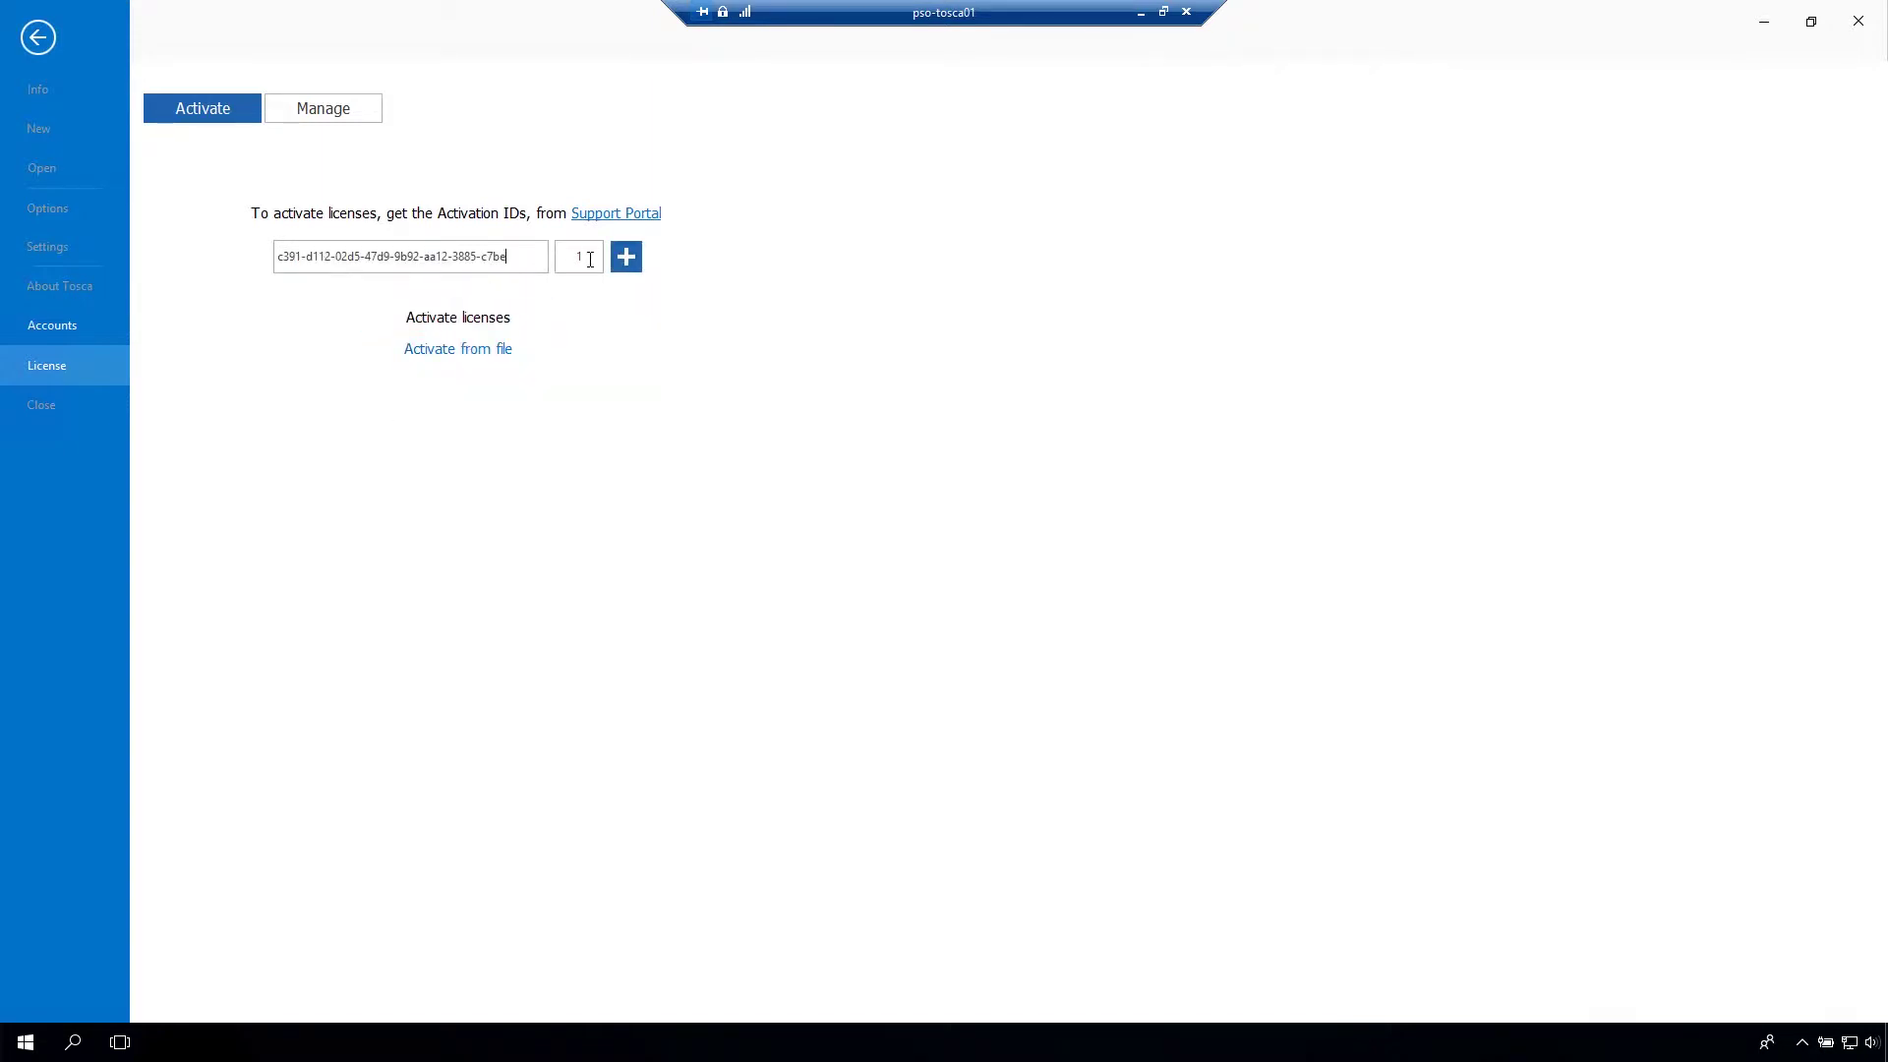
pyautogui.click(509, 315)
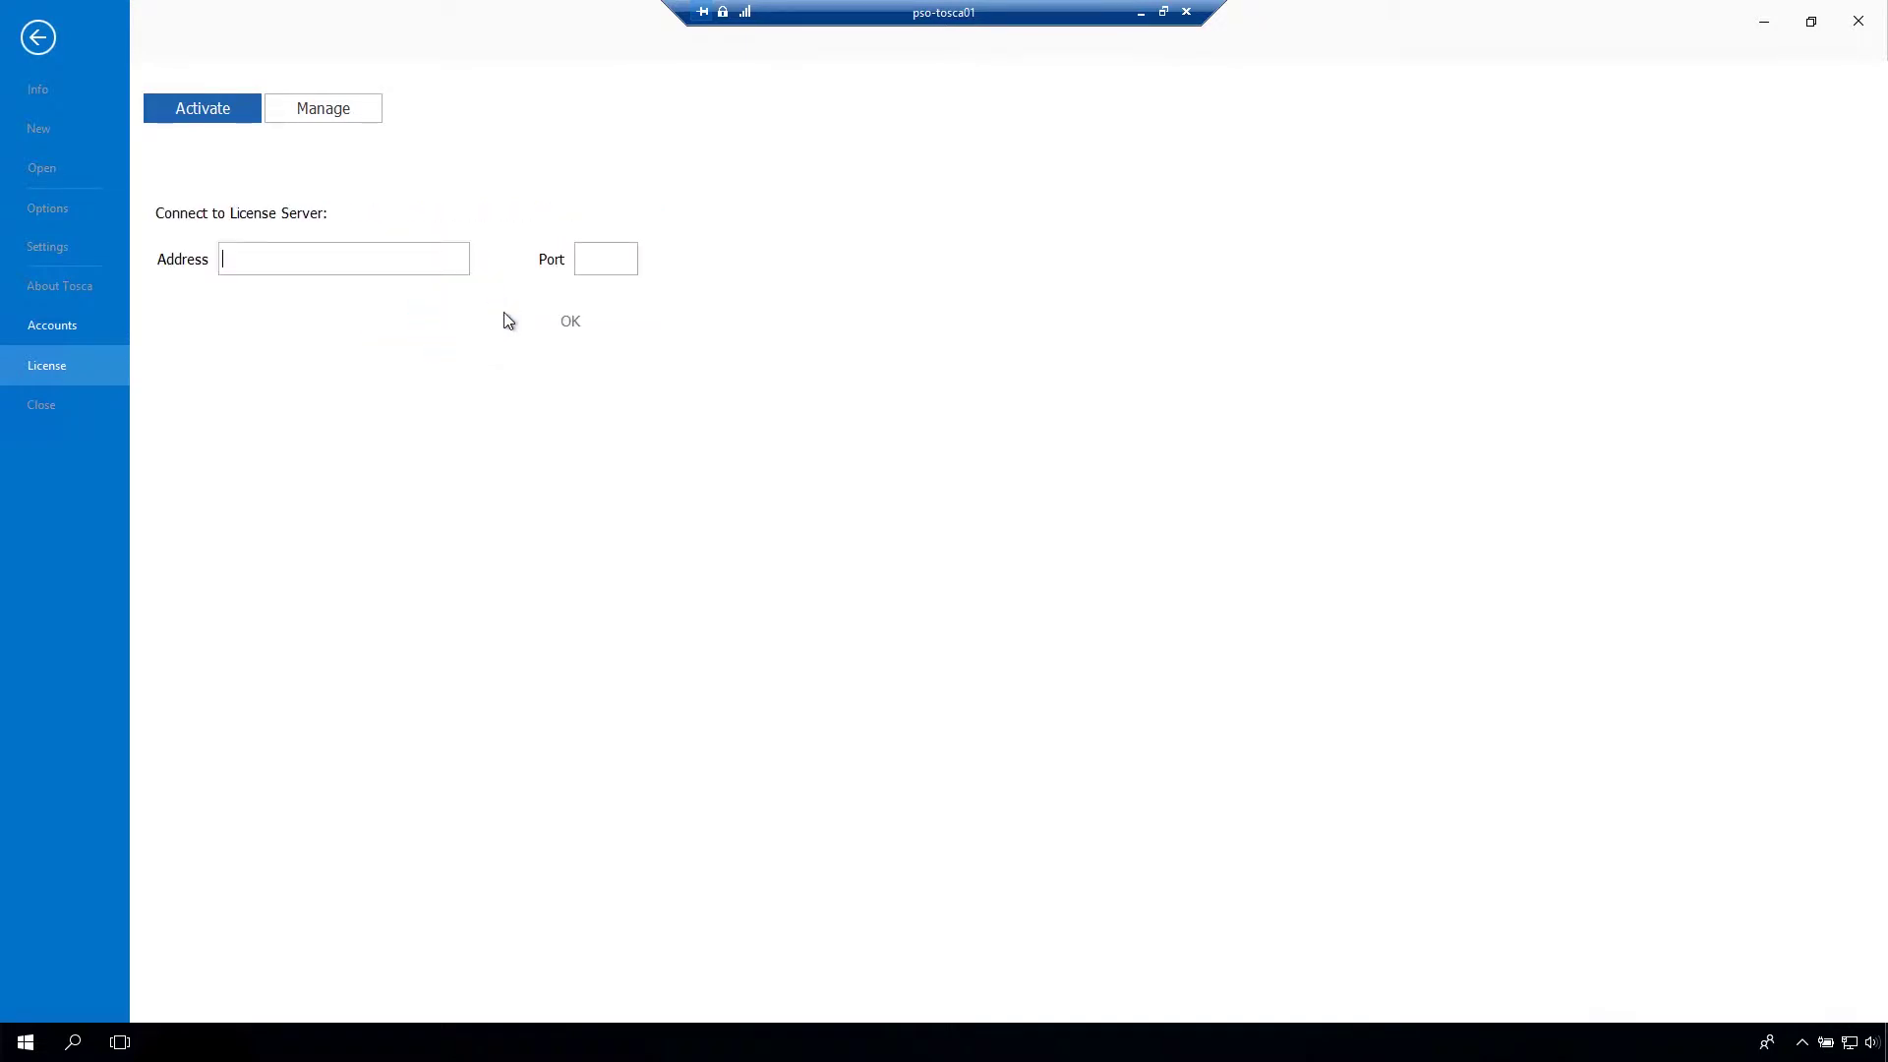
pyautogui.write('lo')
pyautogui.write('calhost')
# Set the license server connection to address localhost and port 7070
pyautogui.click(607, 260)
pyautogui.write('7070')
pyautogui.click(556, 320)
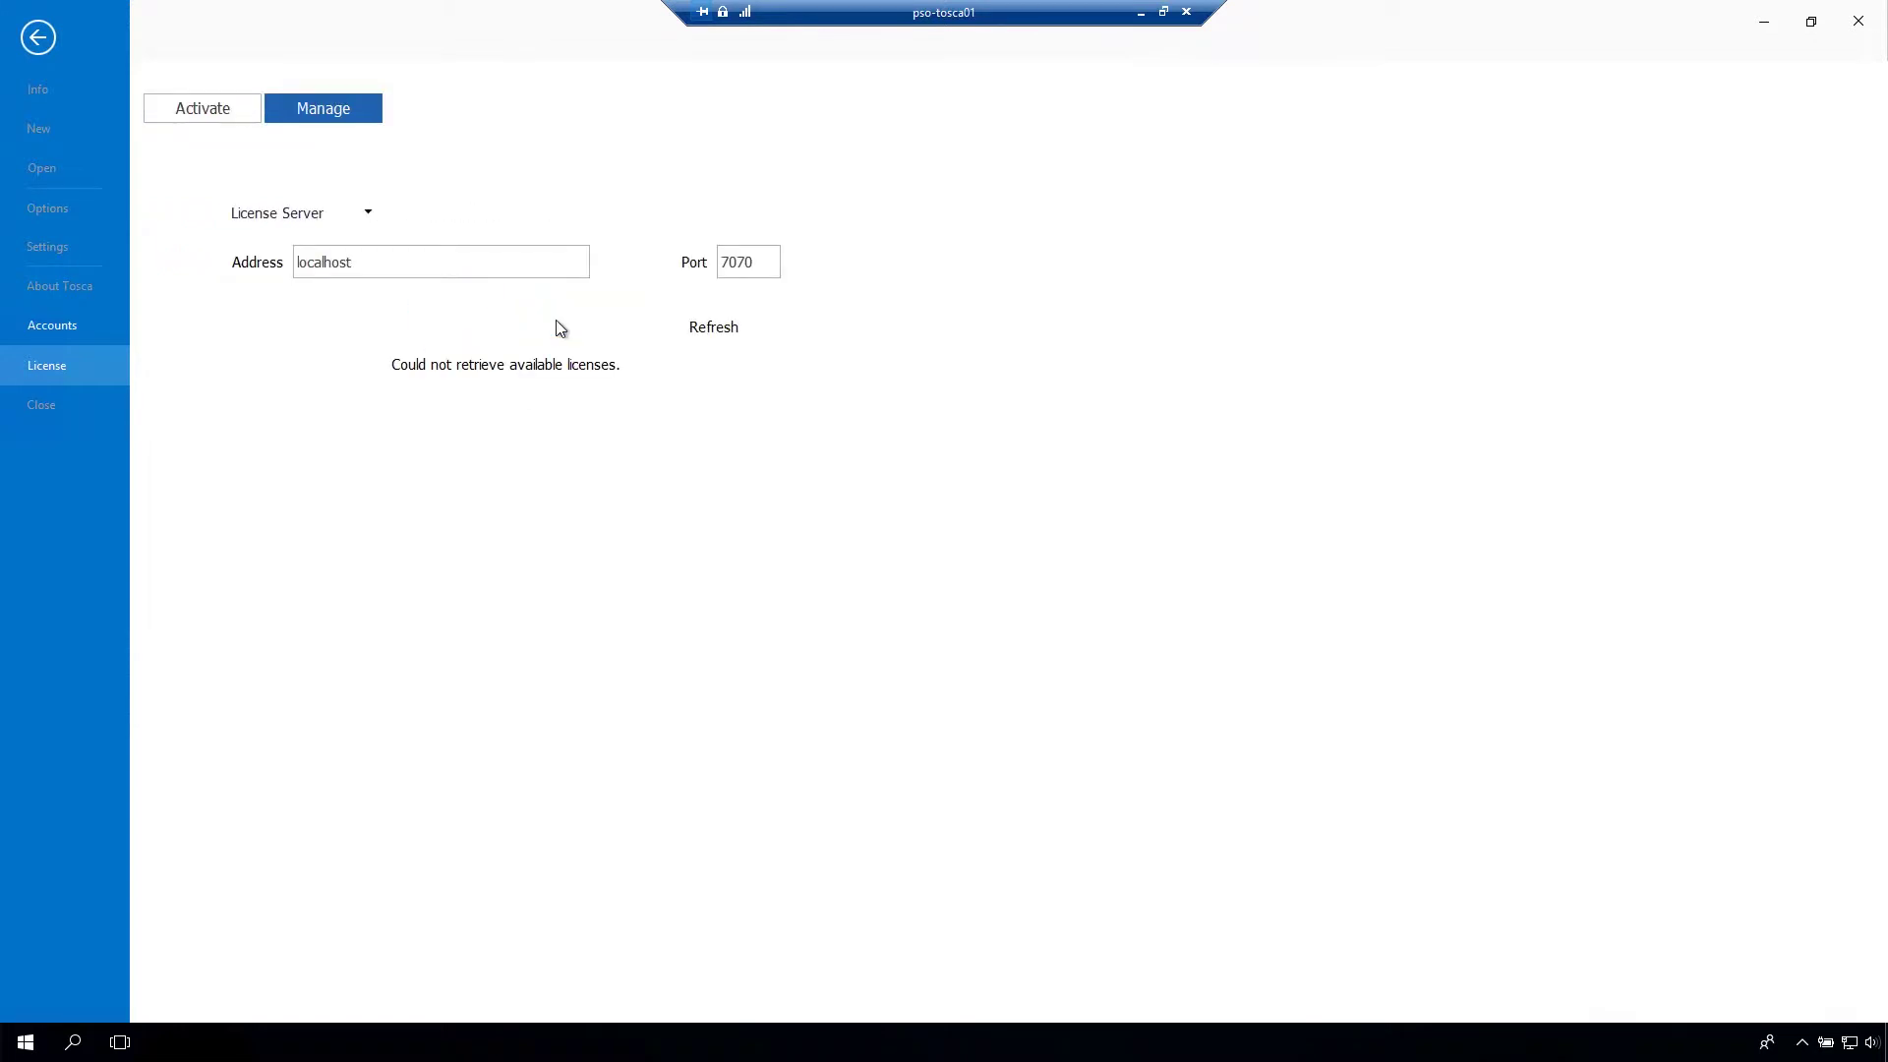
# Retry License Server activation with the pasted activation ID until the offline prompt appears
pyautogui.click(223, 111)
pyautogui.click(568, 380)
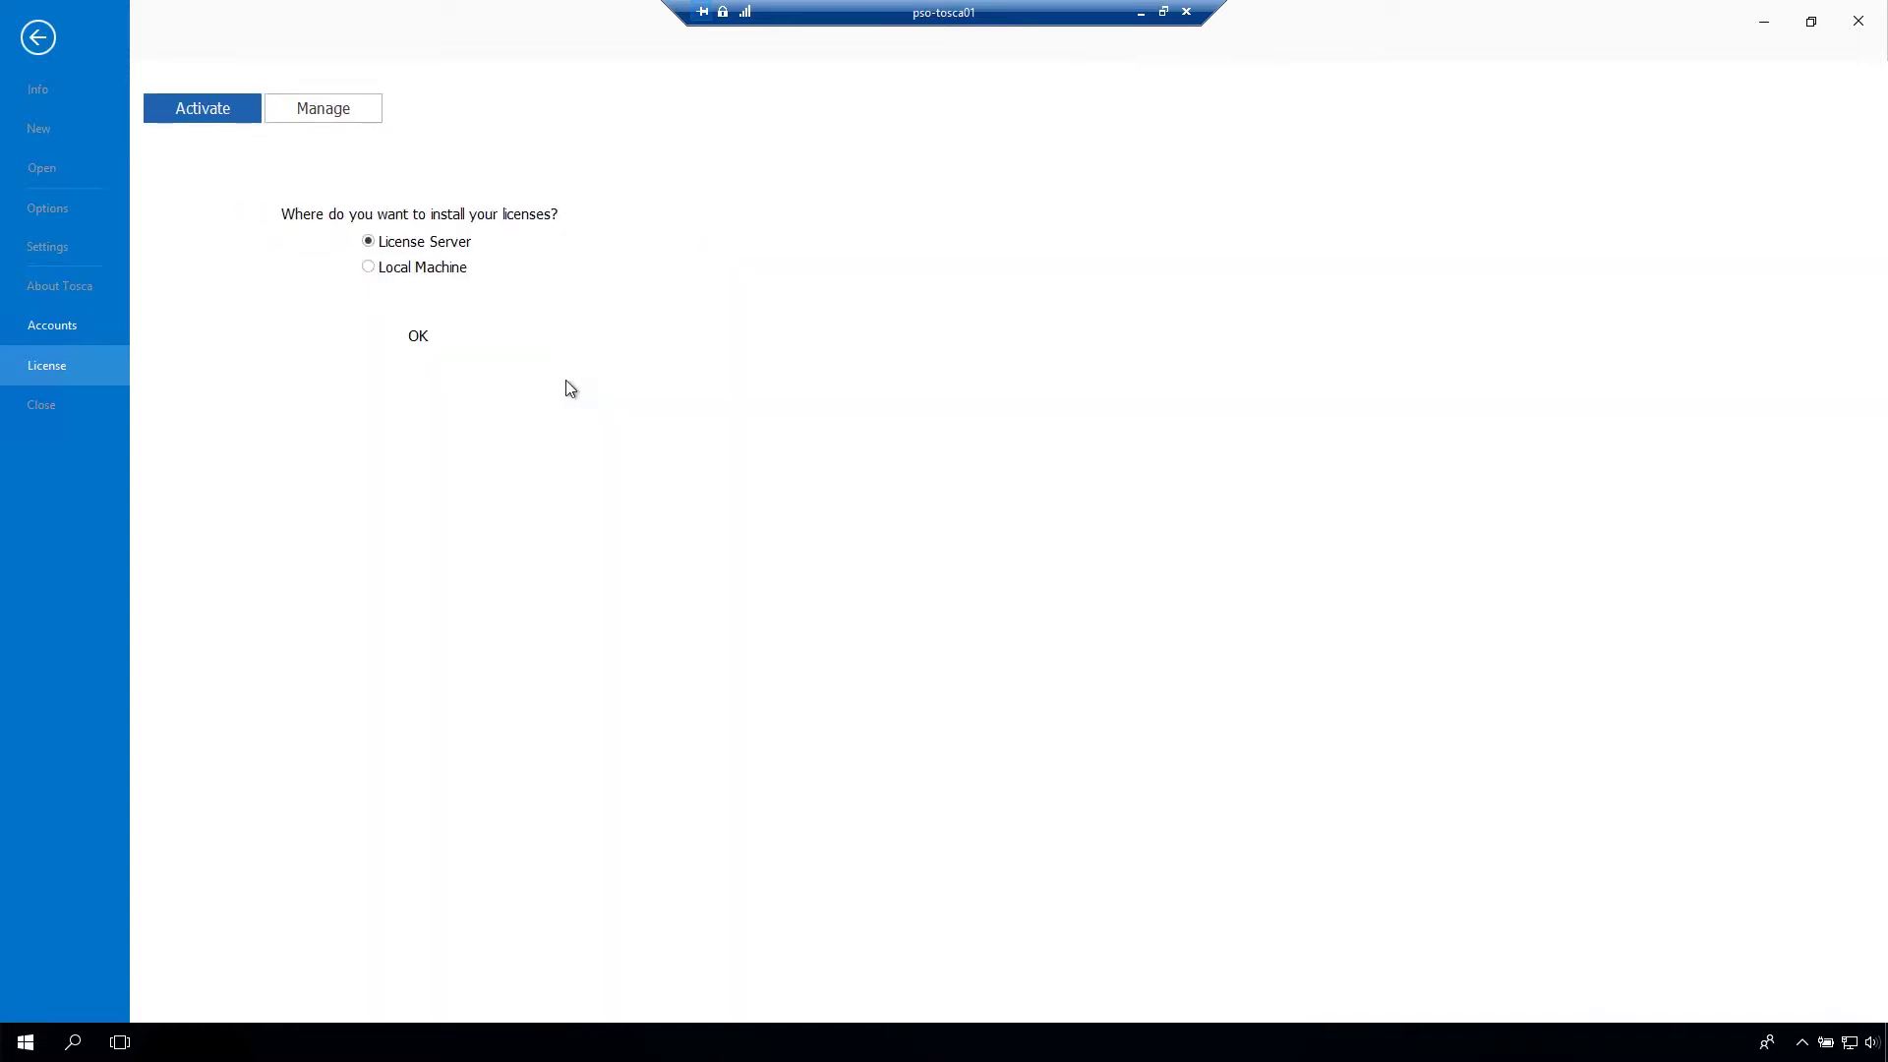
pyautogui.click(443, 242)
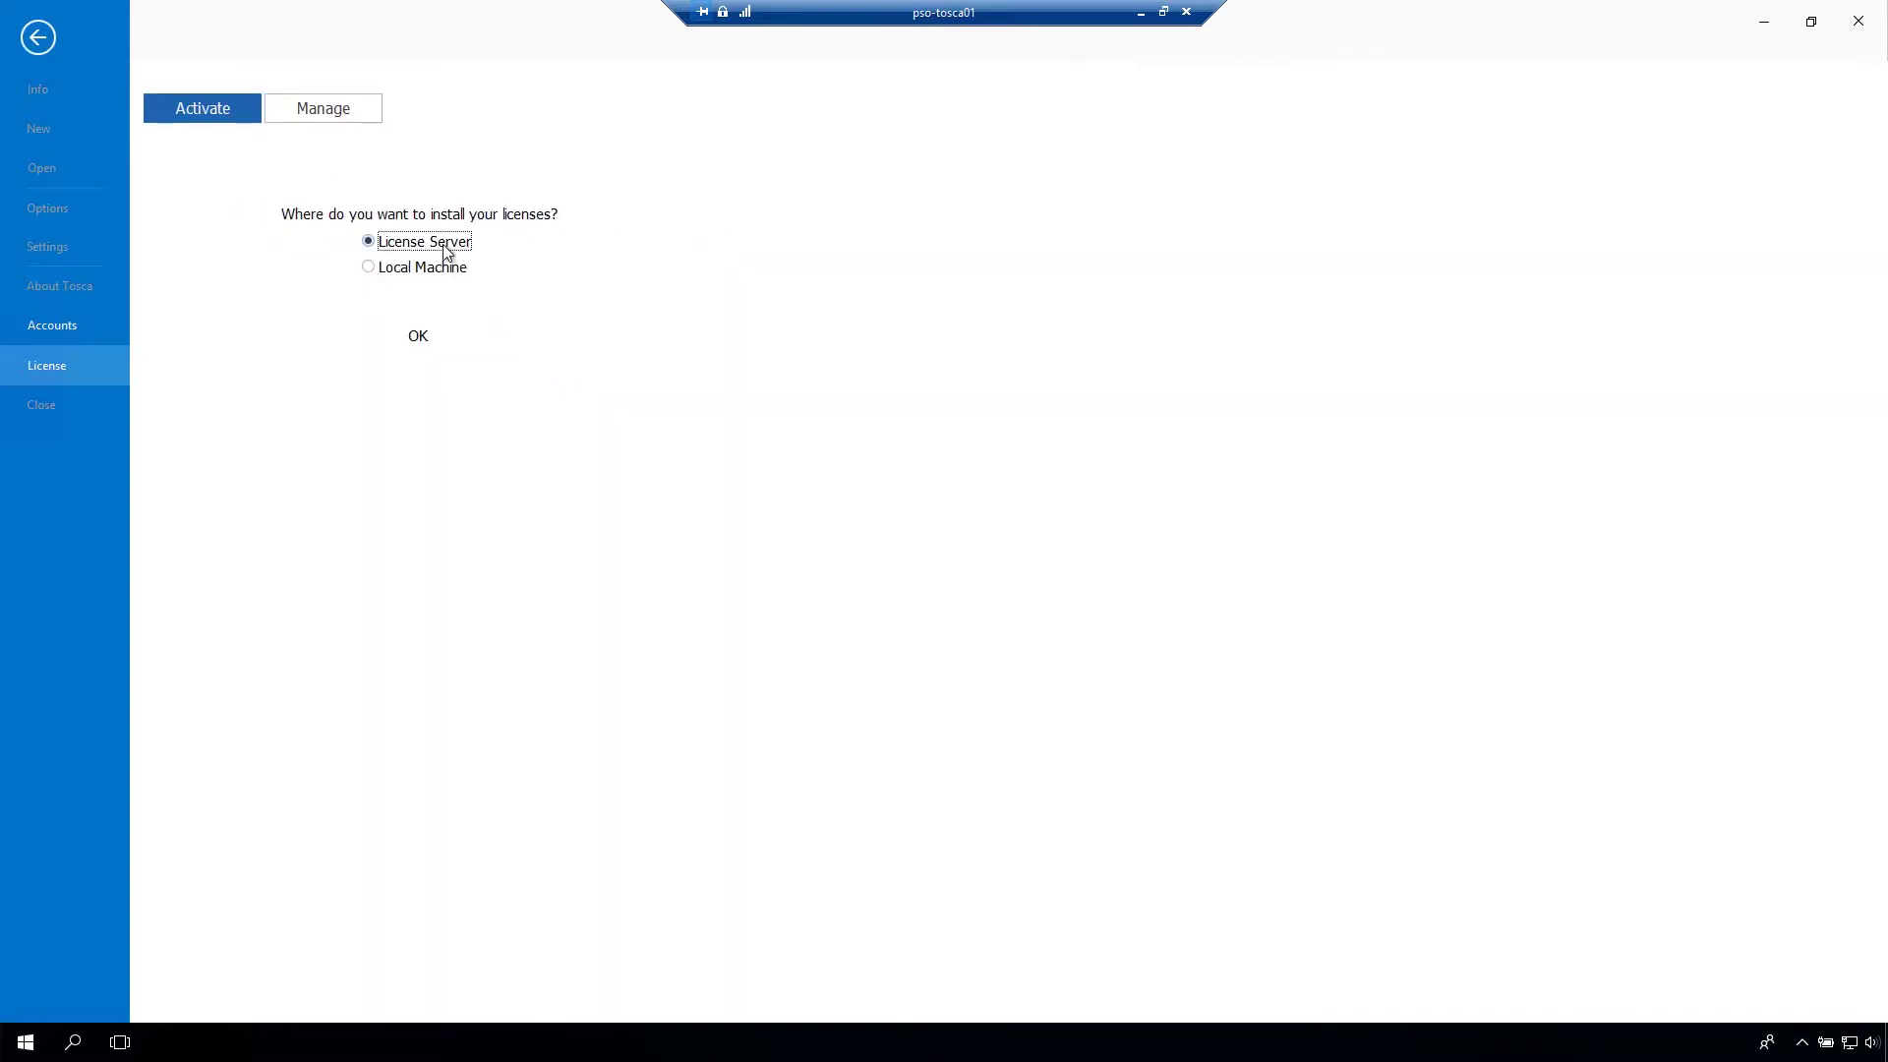
pyautogui.click(425, 338)
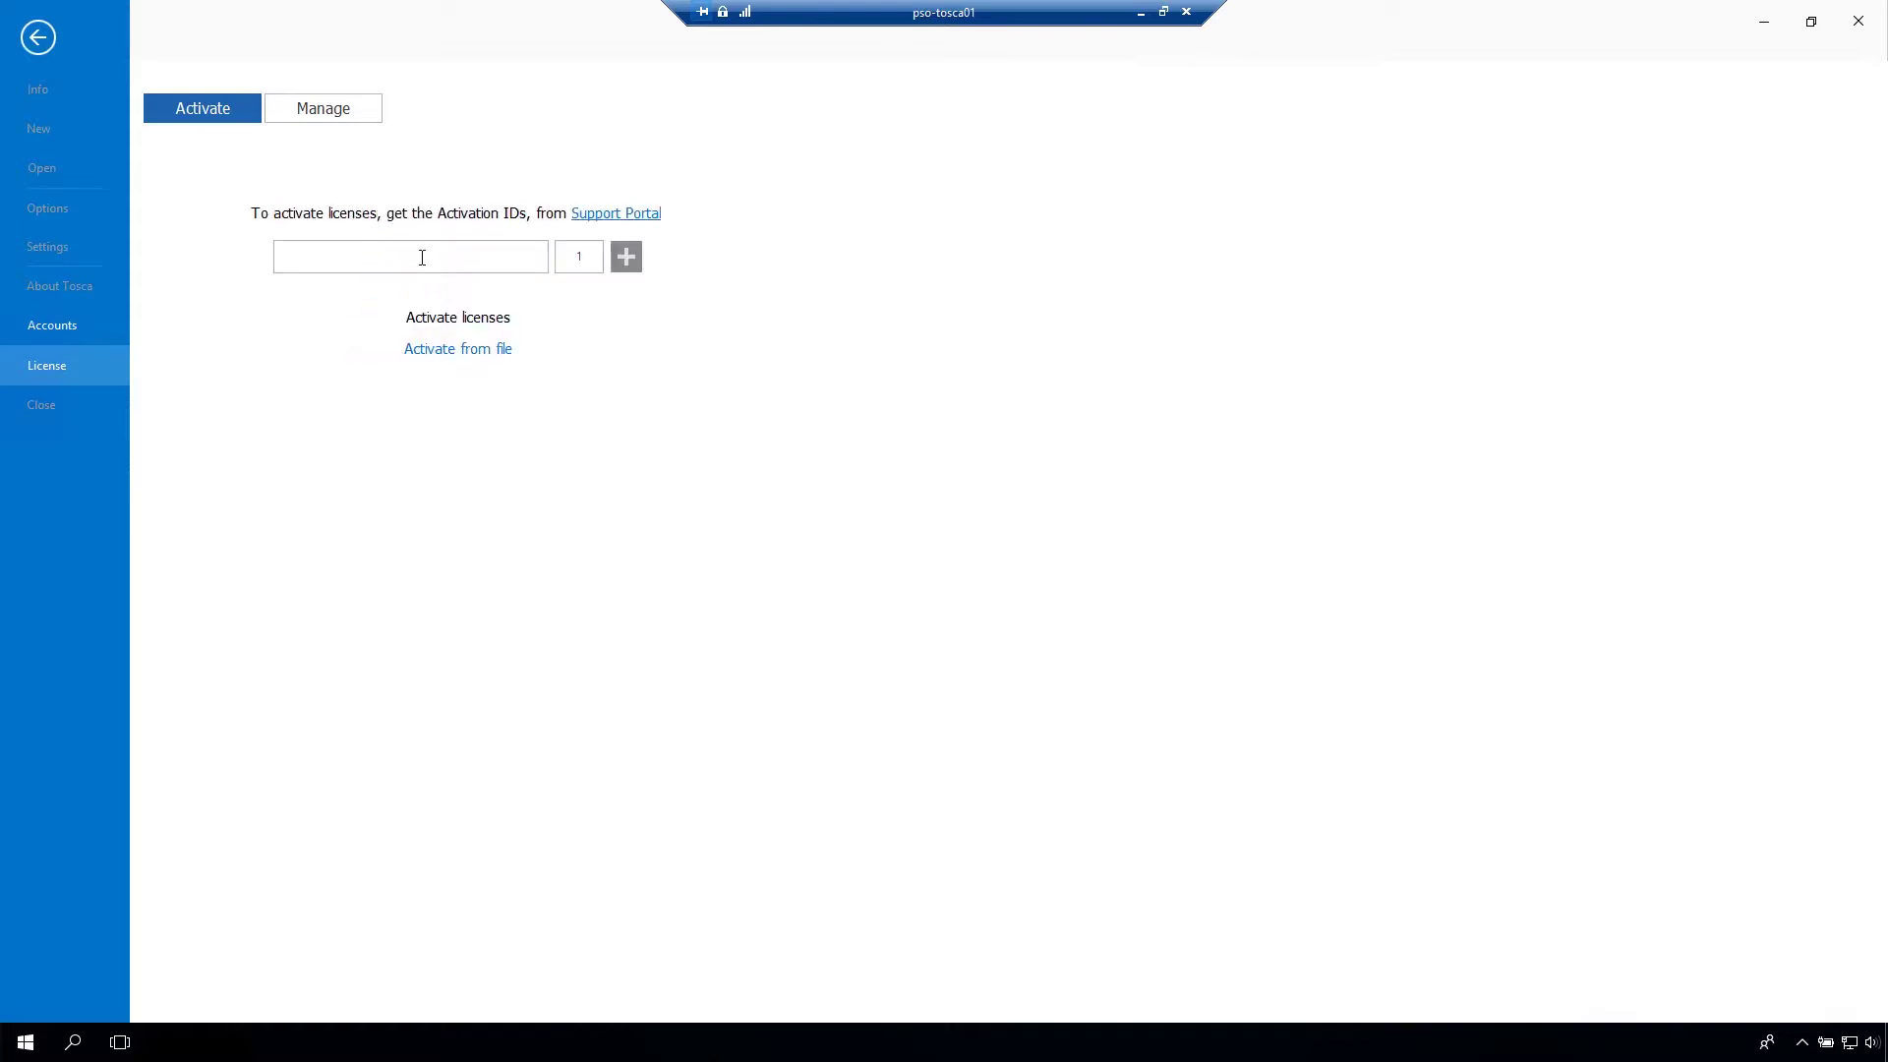
pyautogui.rightClick(420, 257)
pyautogui.click(468, 344)
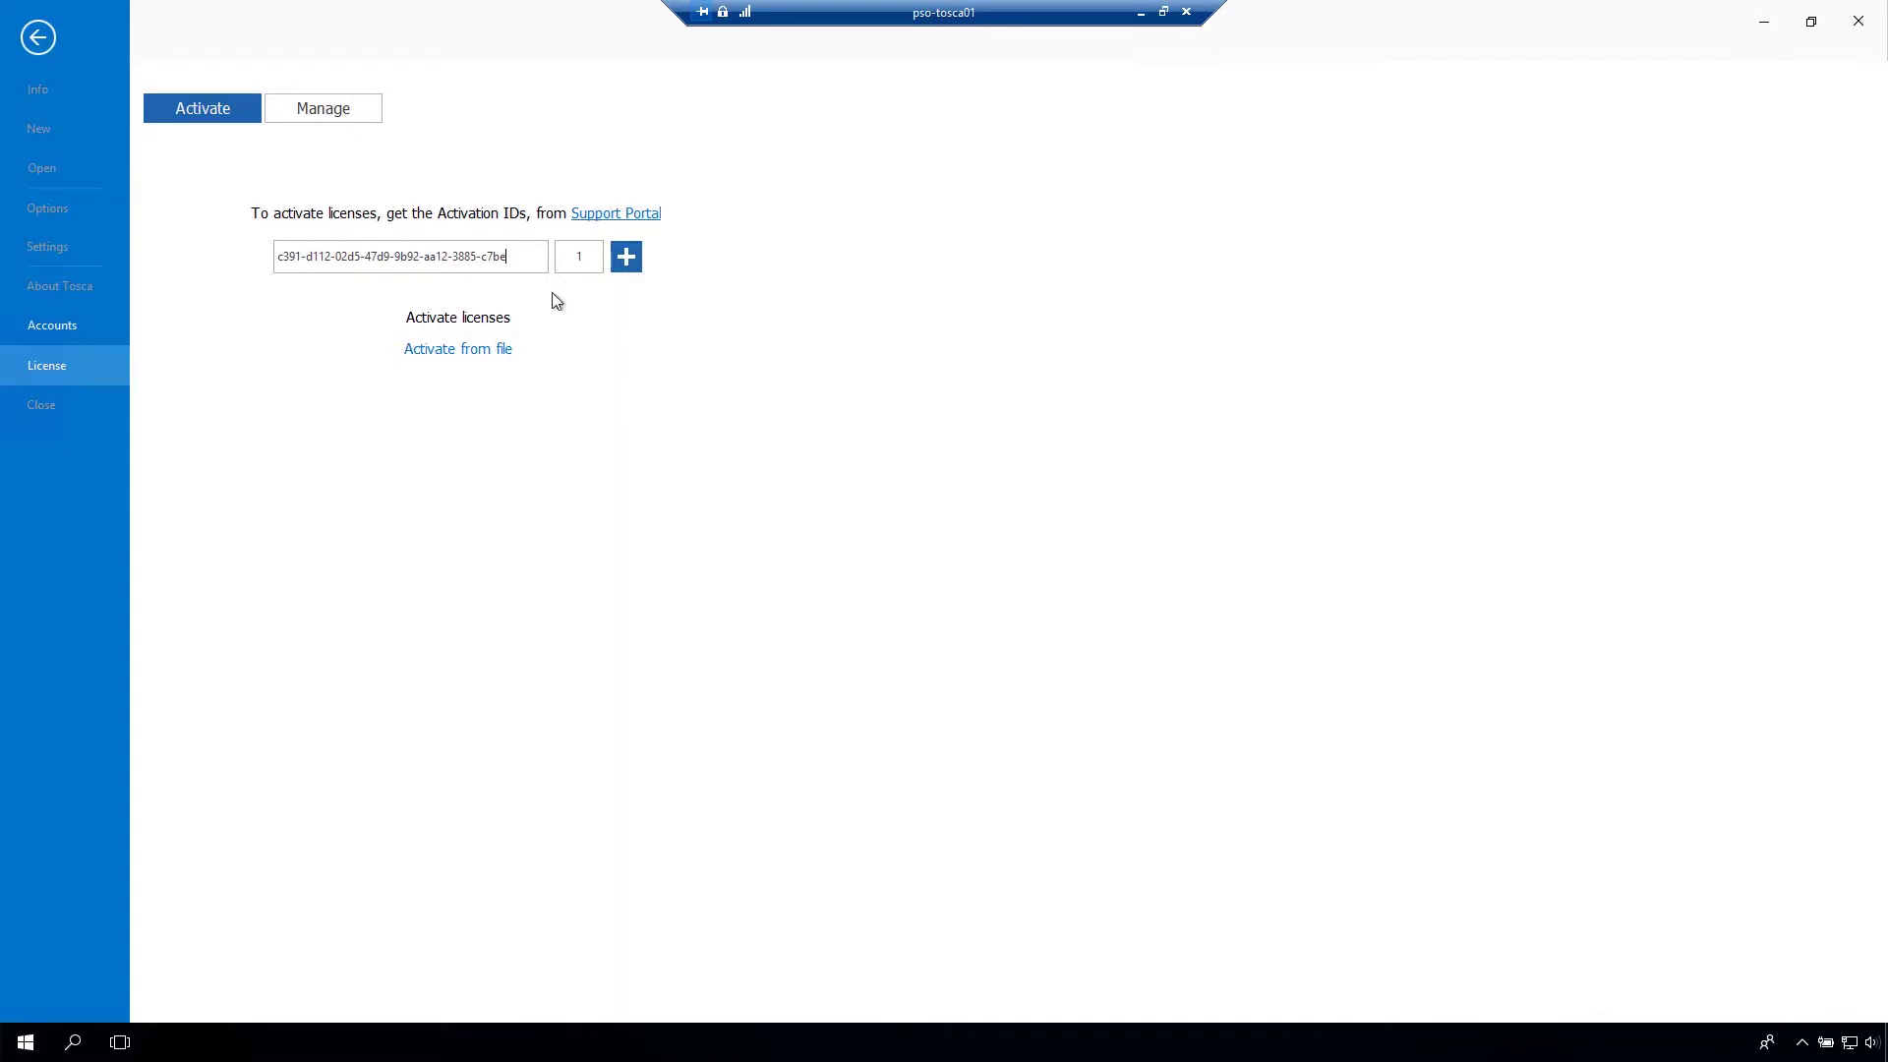
pyautogui.click(528, 318)
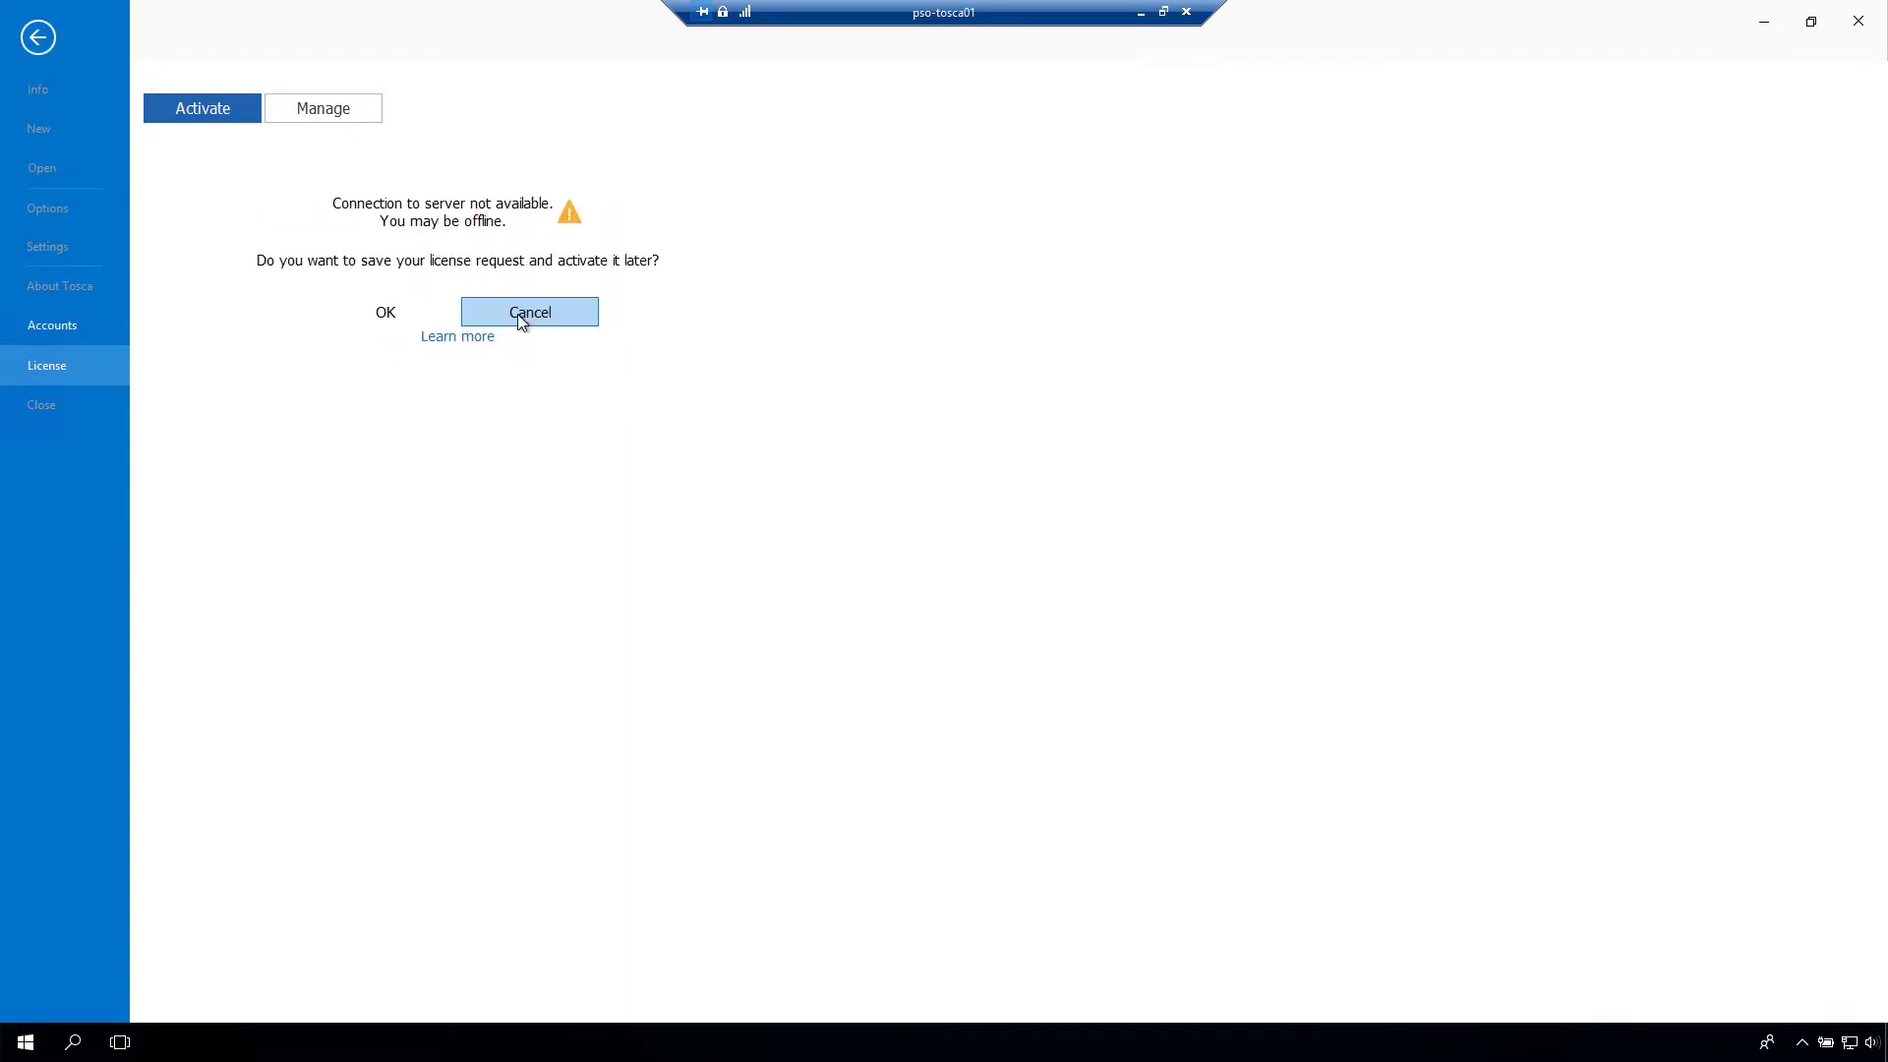
# Accept the offline prompt and save the request as CapabilityRequest on the Desktop
pyautogui.click(426, 310)
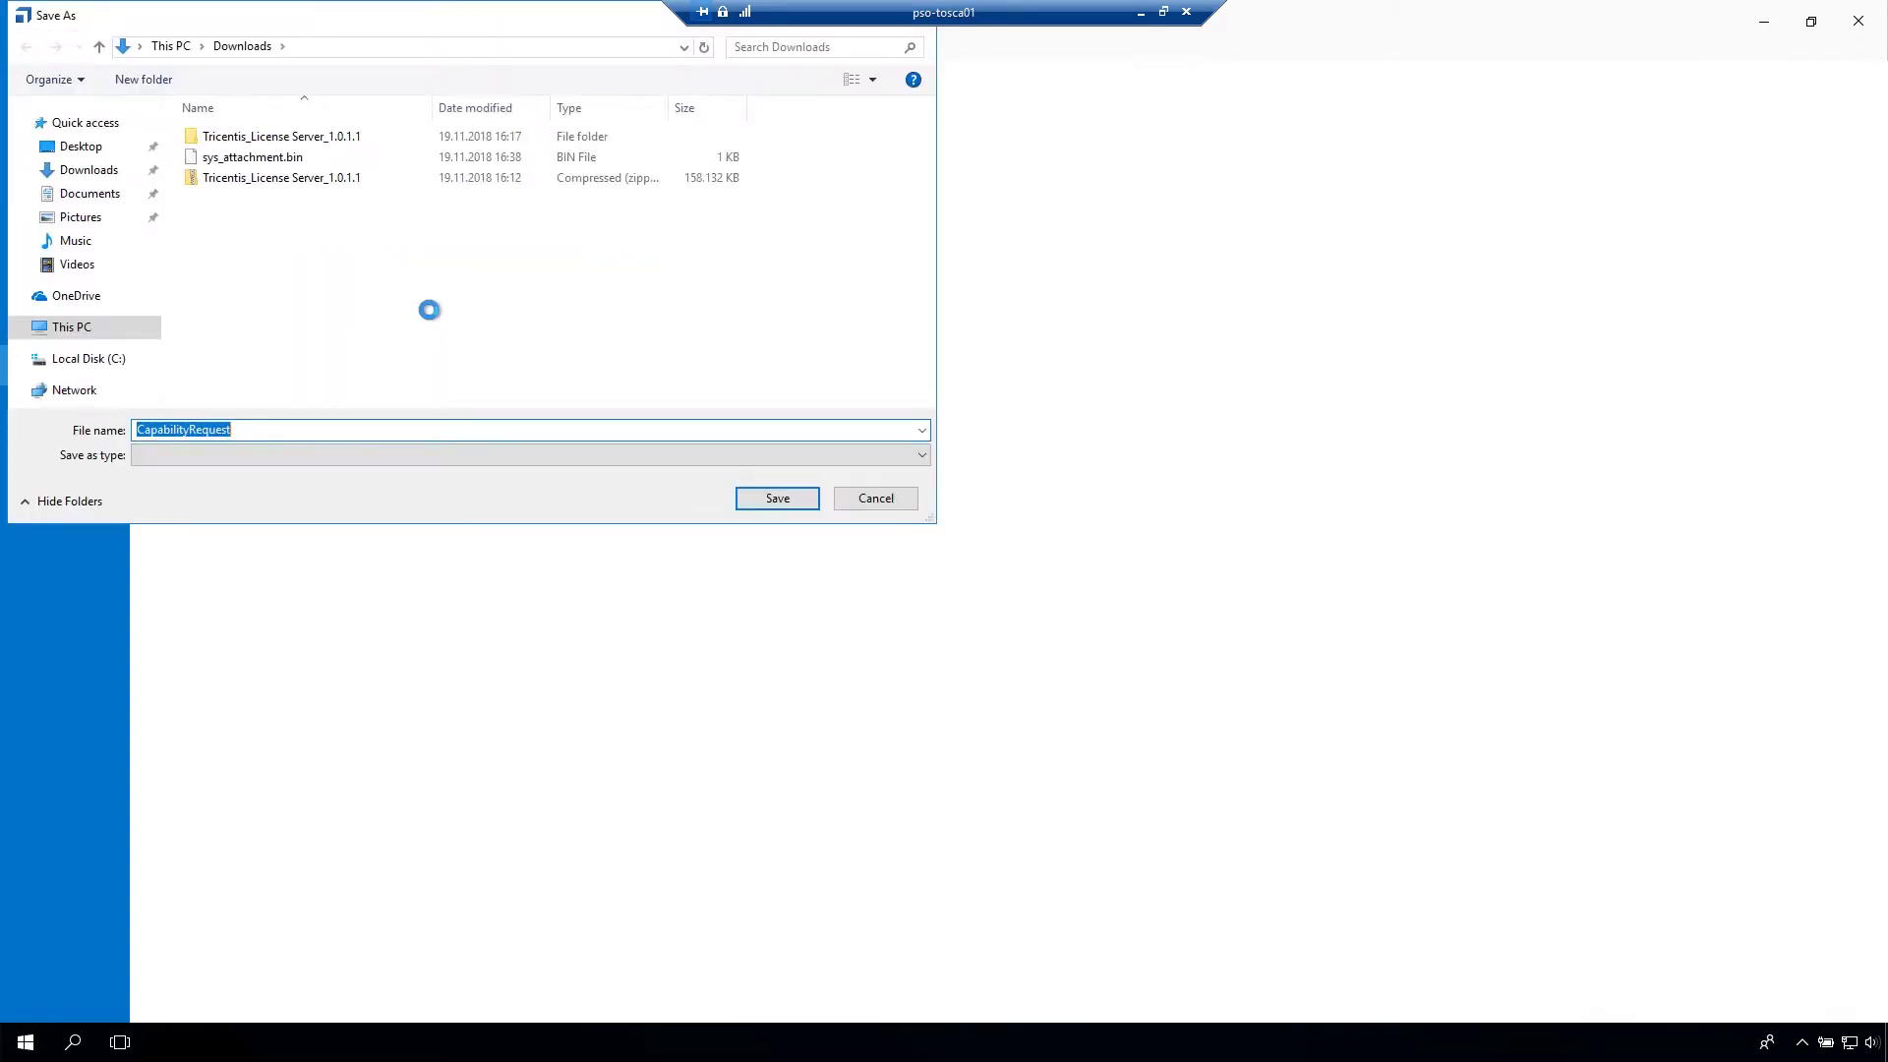
pyautogui.click(79, 146)
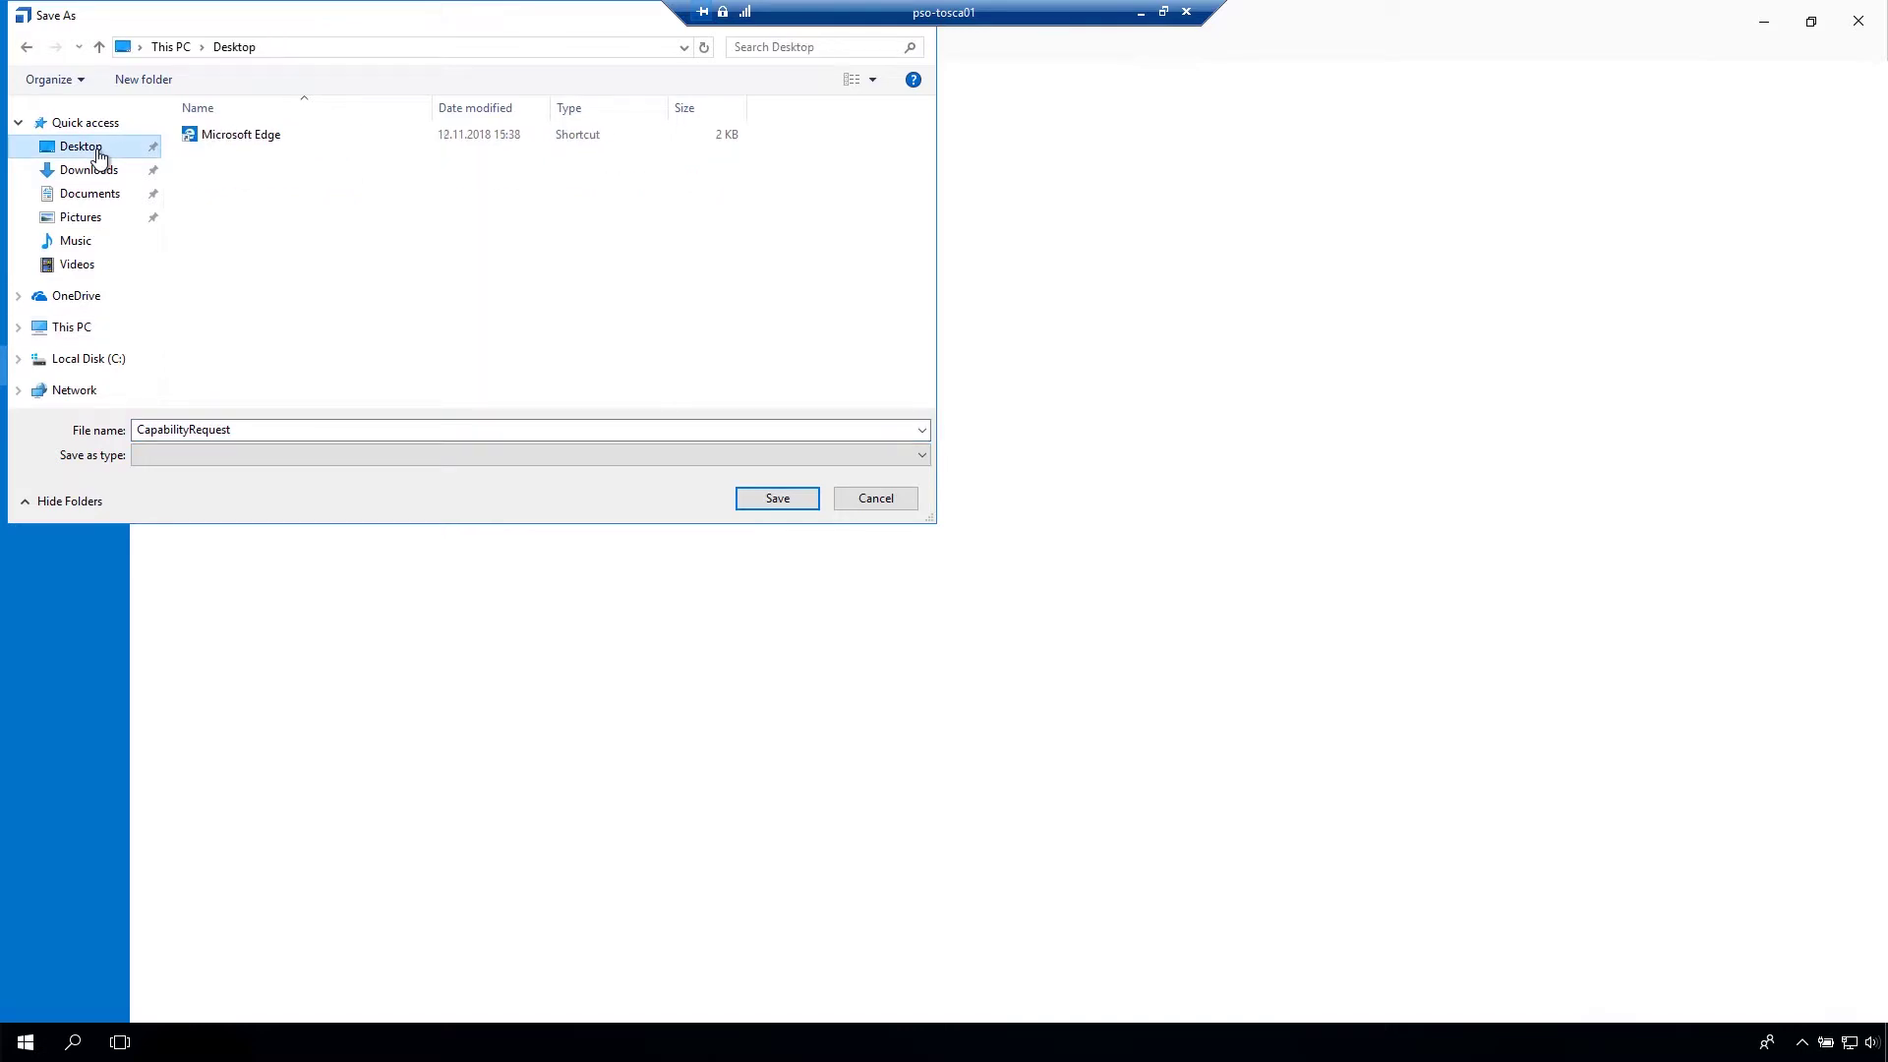
pyautogui.click(778, 500)
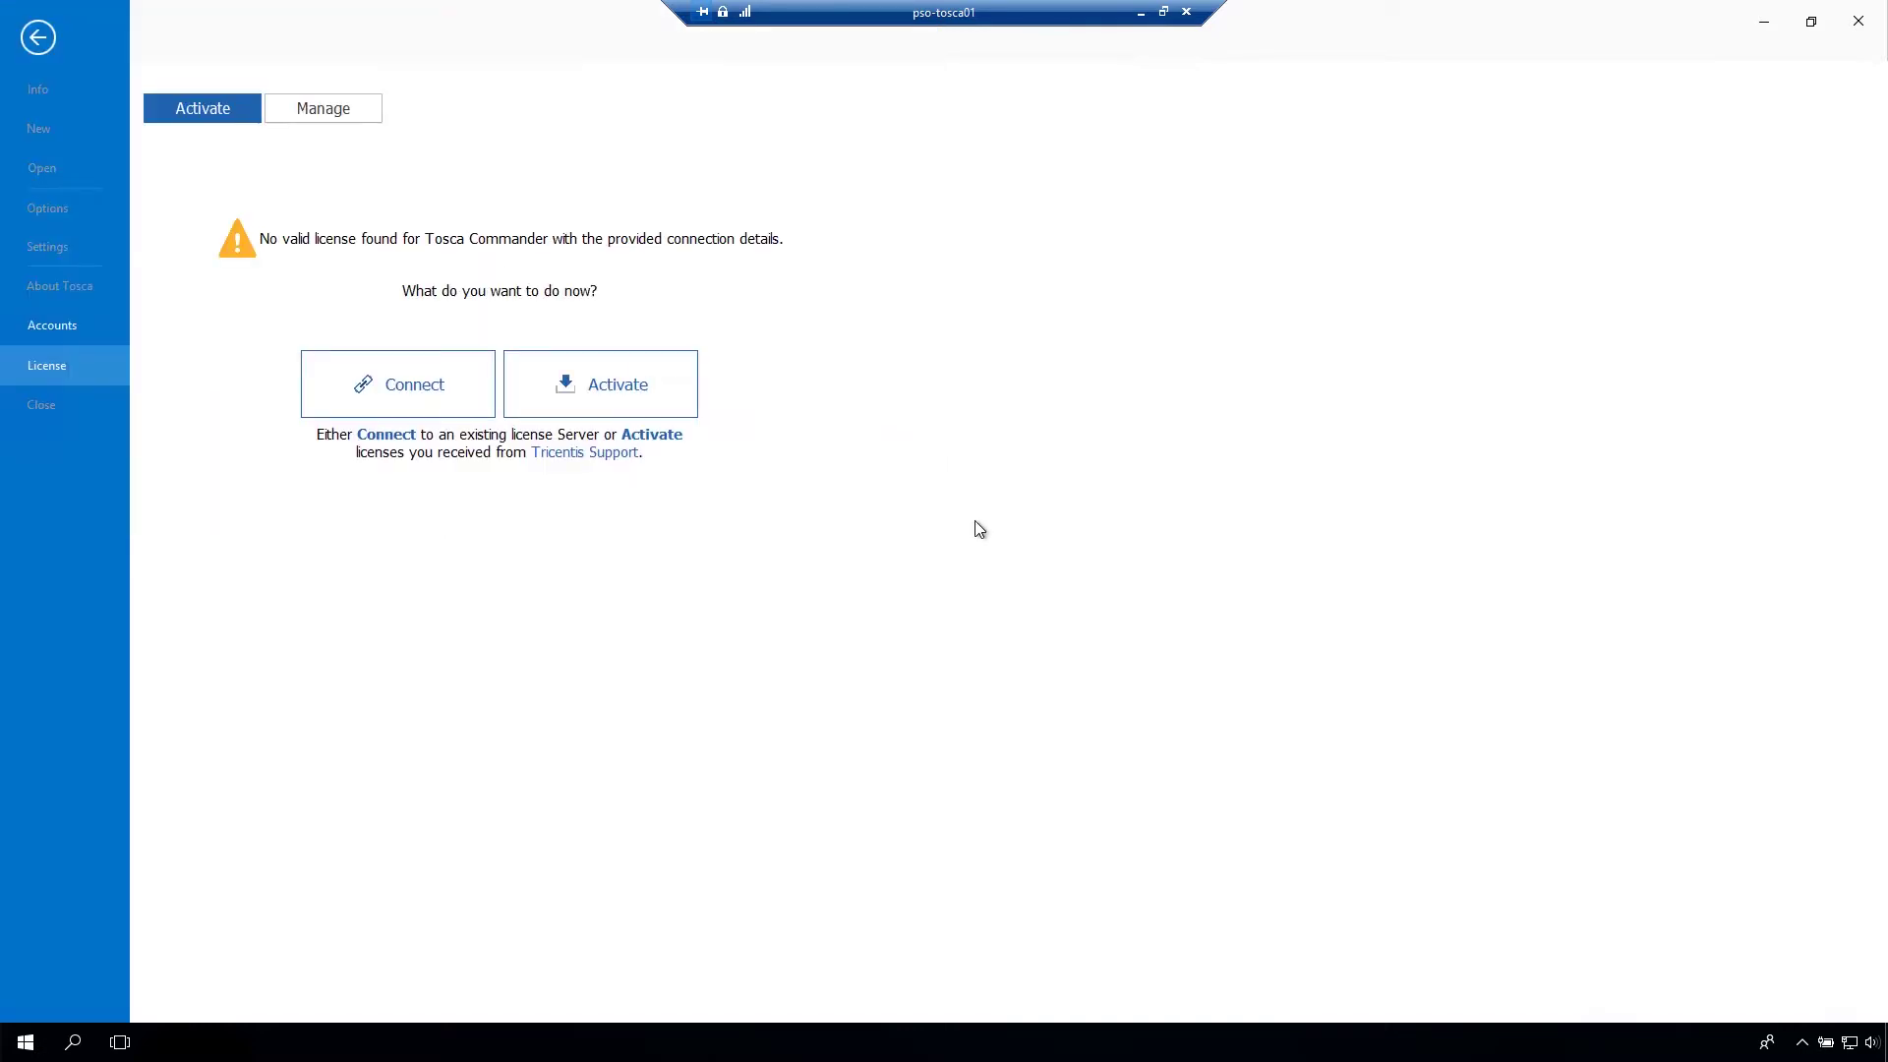
# Upload CapabilityRequest.bin from the Desktop and dismiss the success message
pyautogui.click(1765, 20)
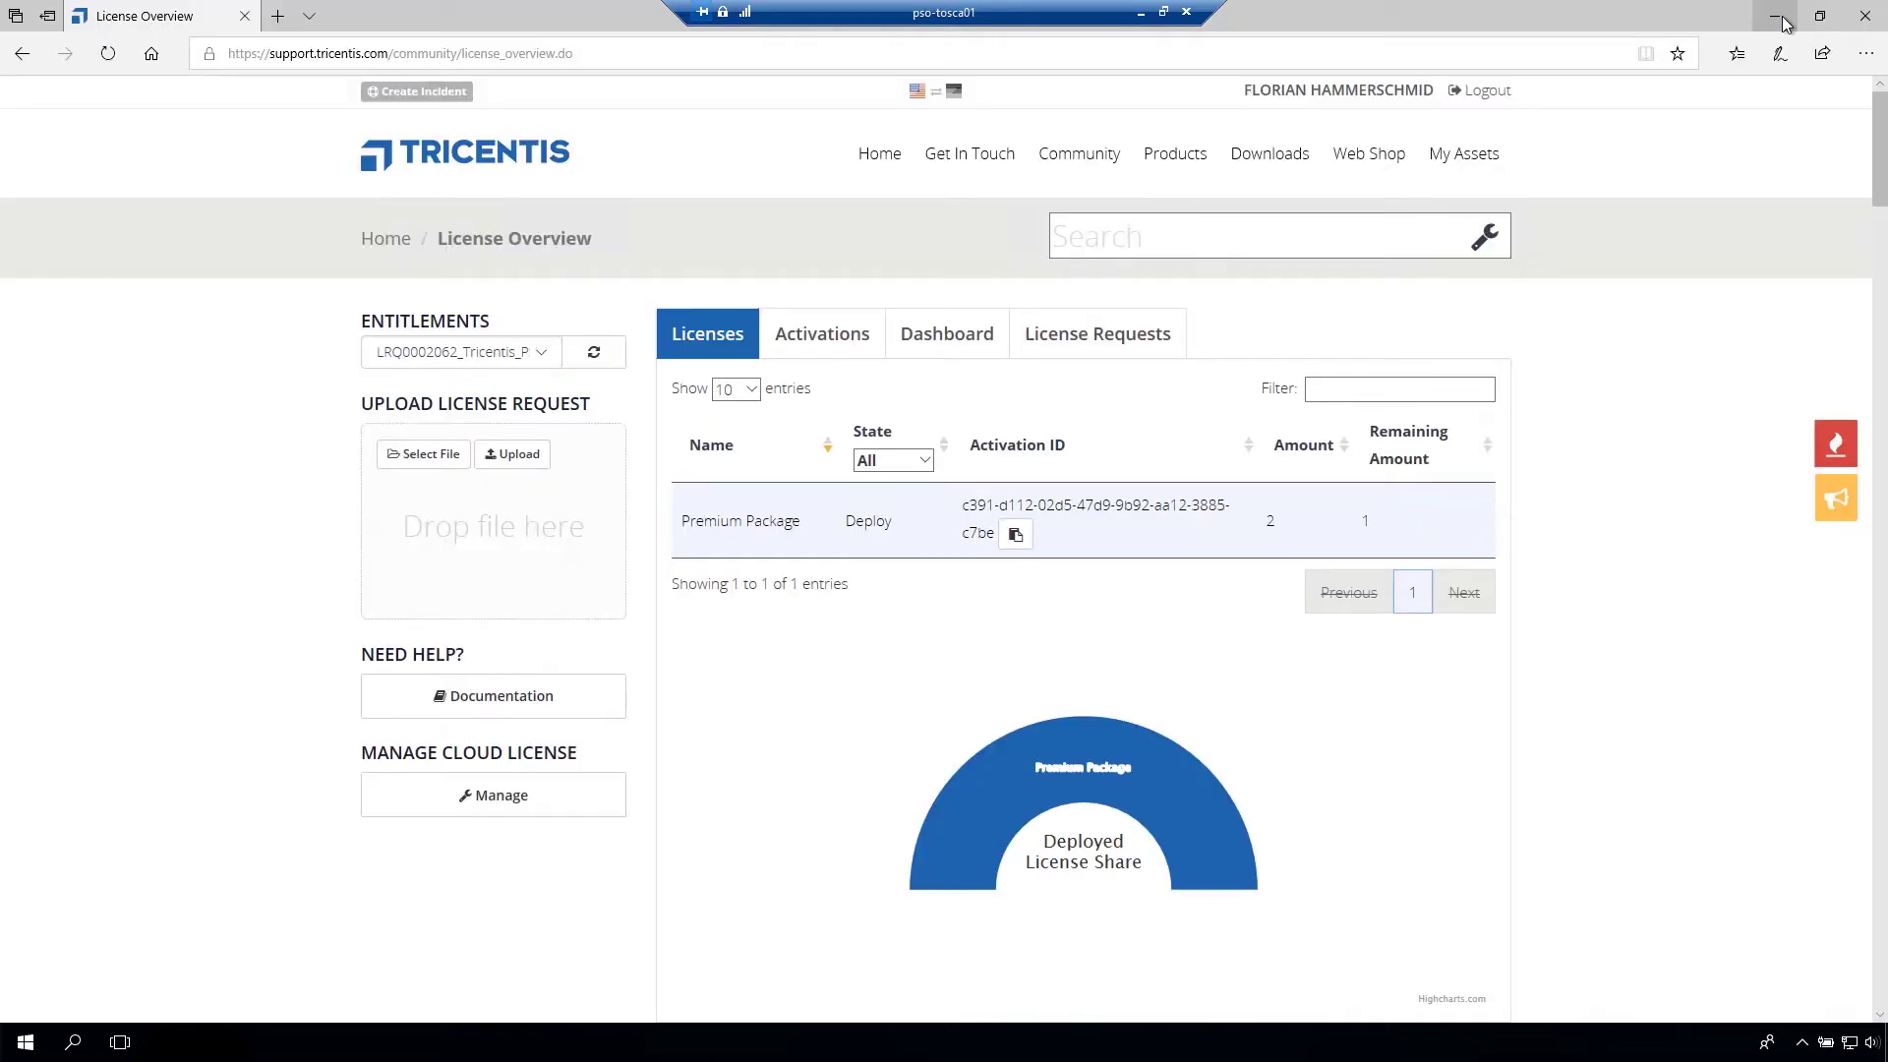
pyautogui.click(423, 453)
pyautogui.click(258, 136)
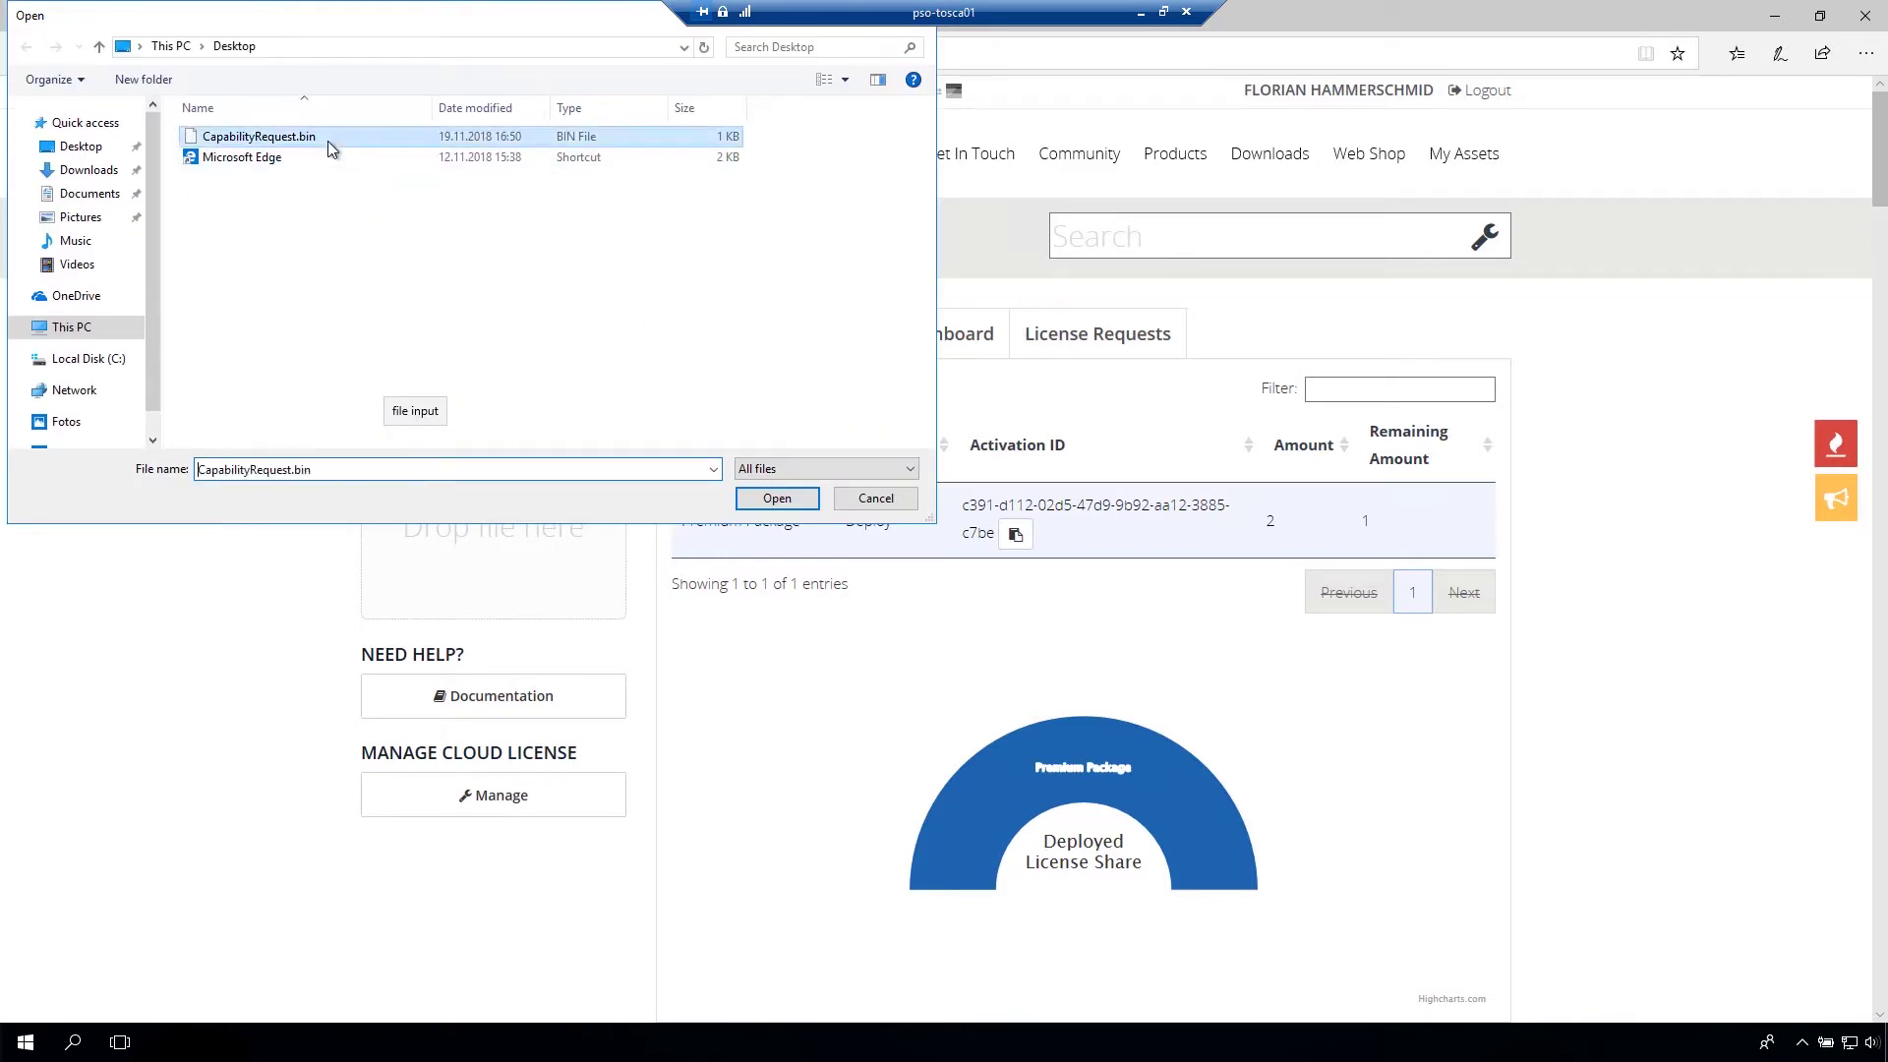
pyautogui.click(778, 500)
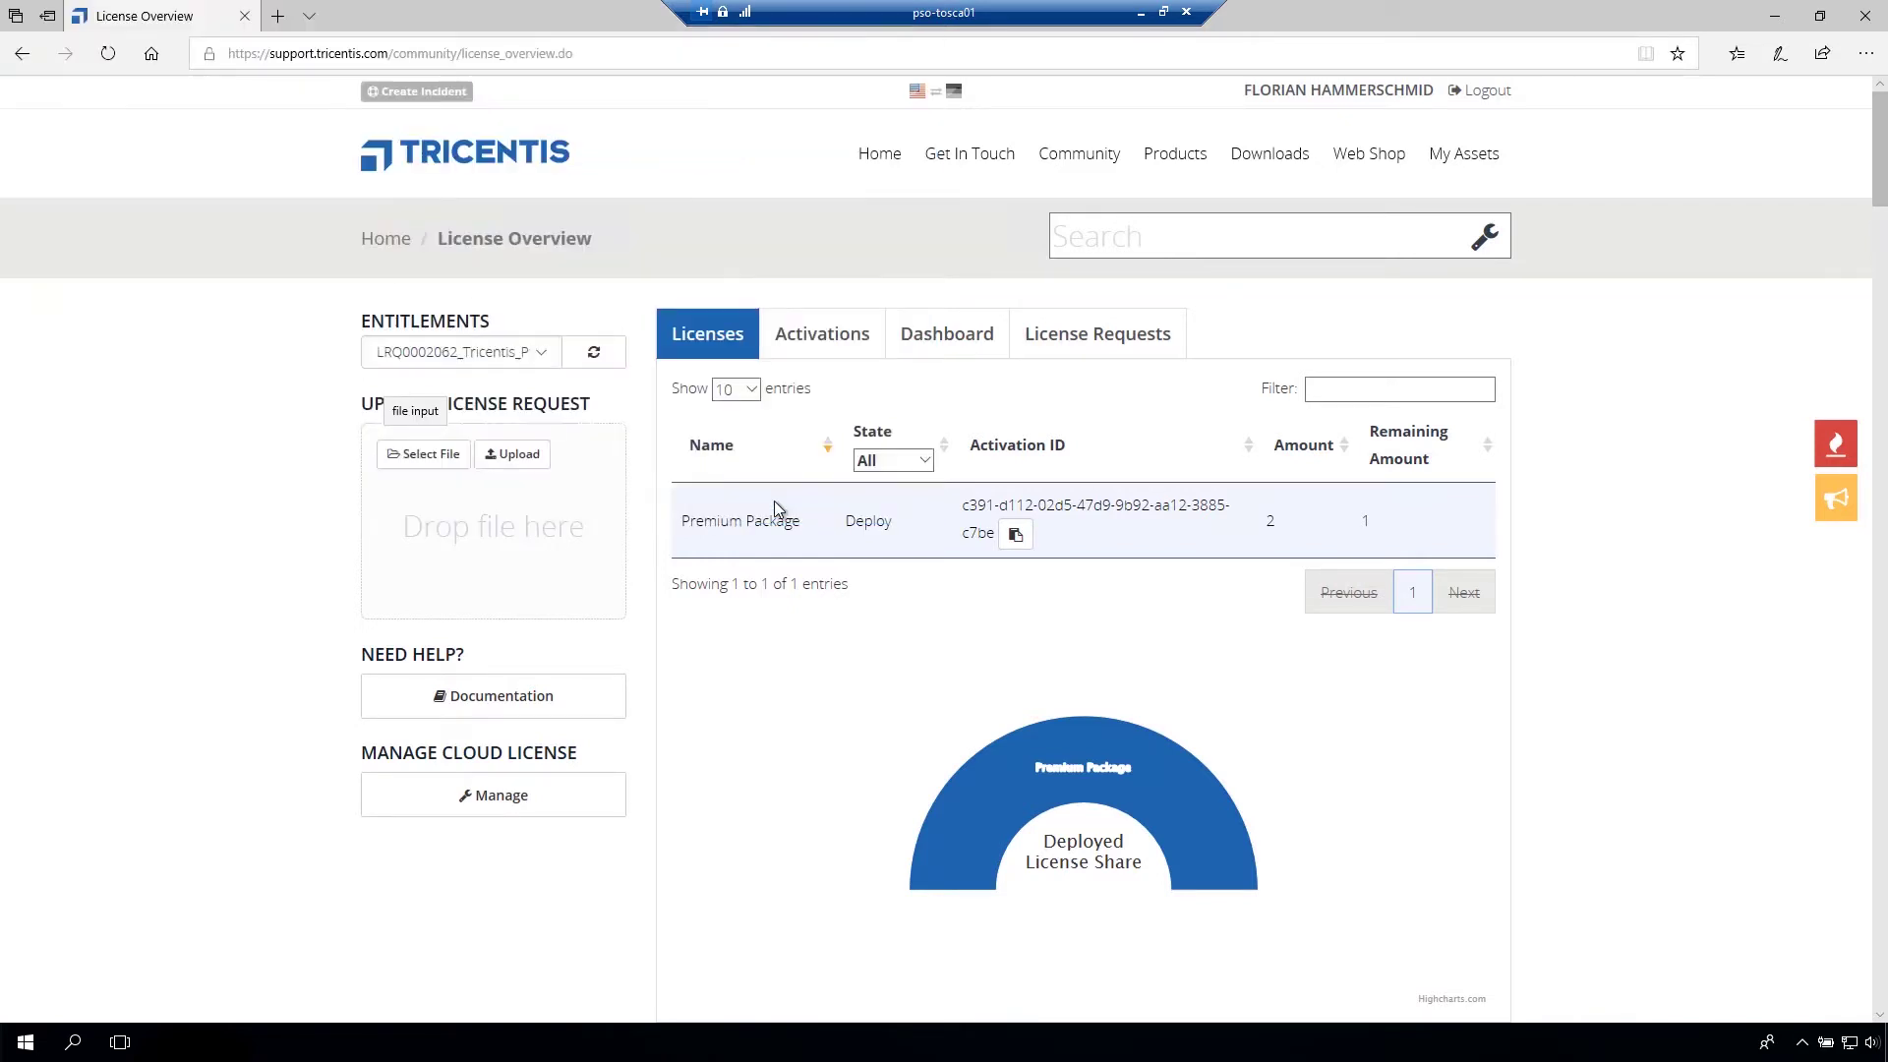
pyautogui.click(515, 452)
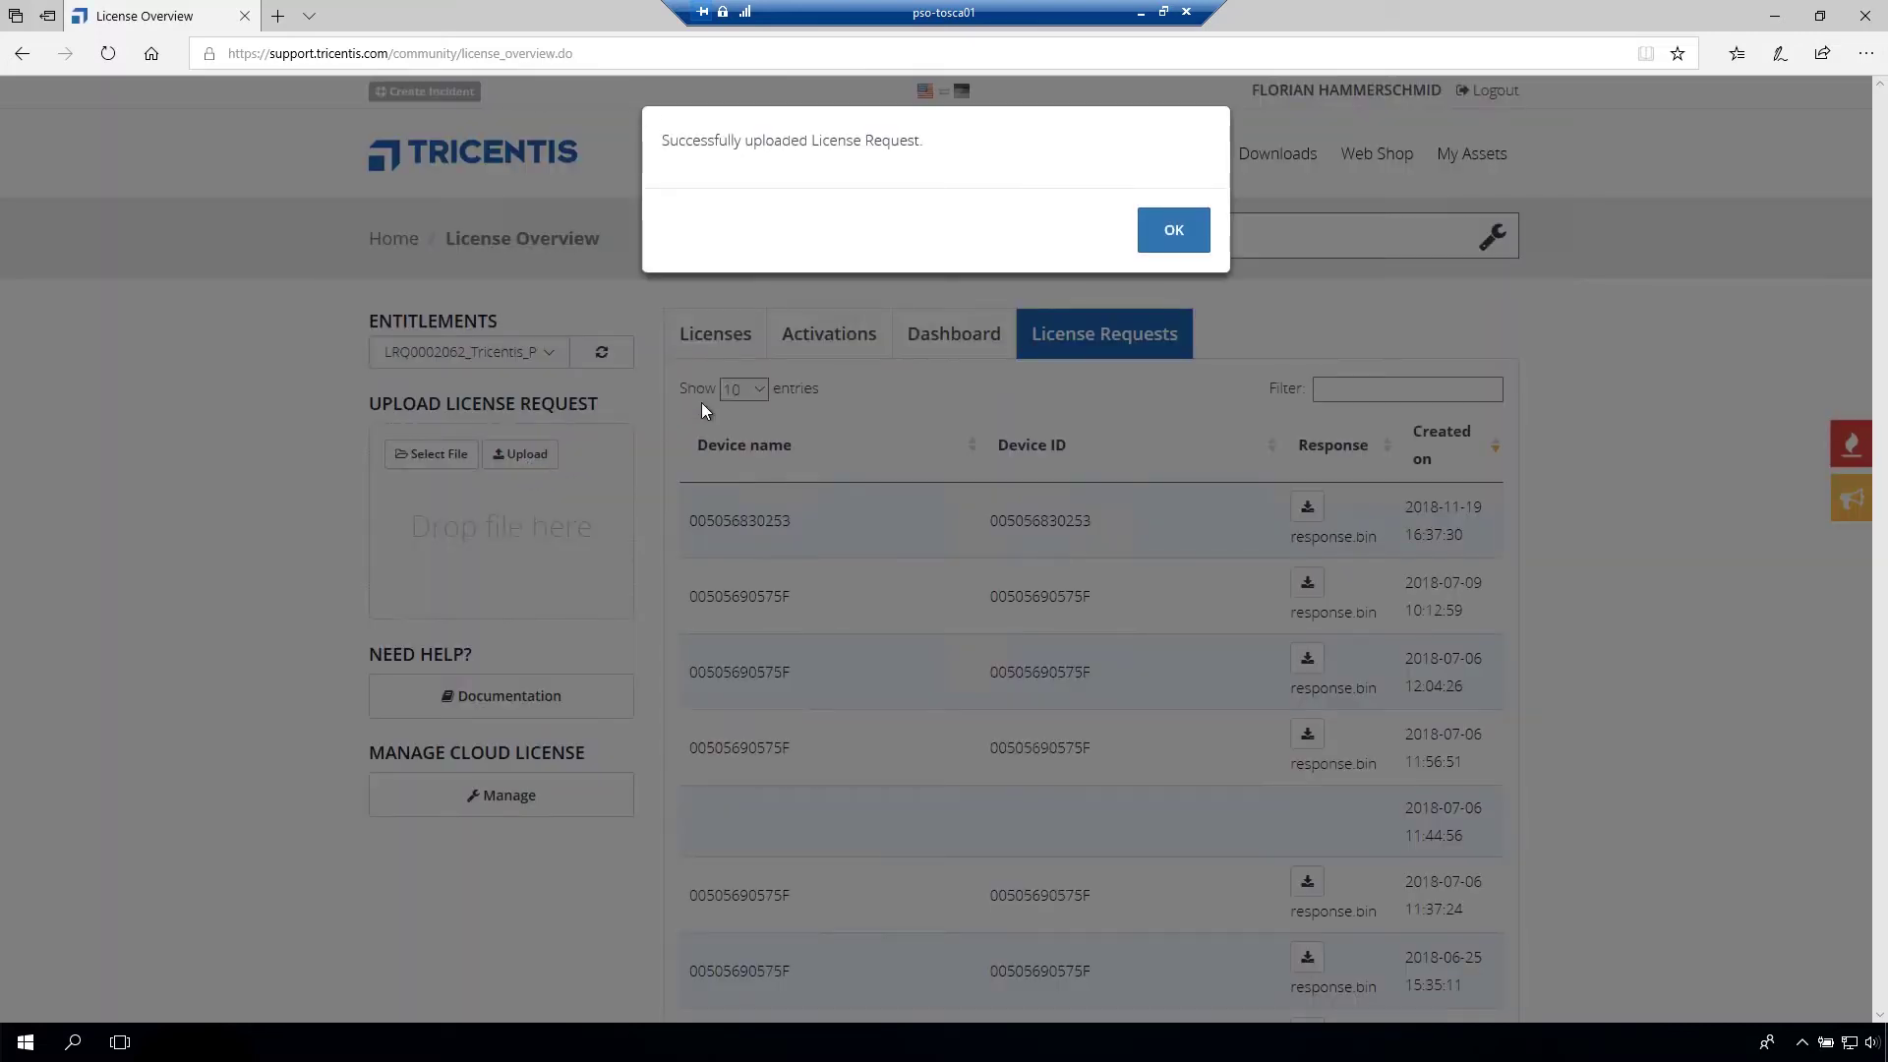
pyautogui.click(1175, 230)
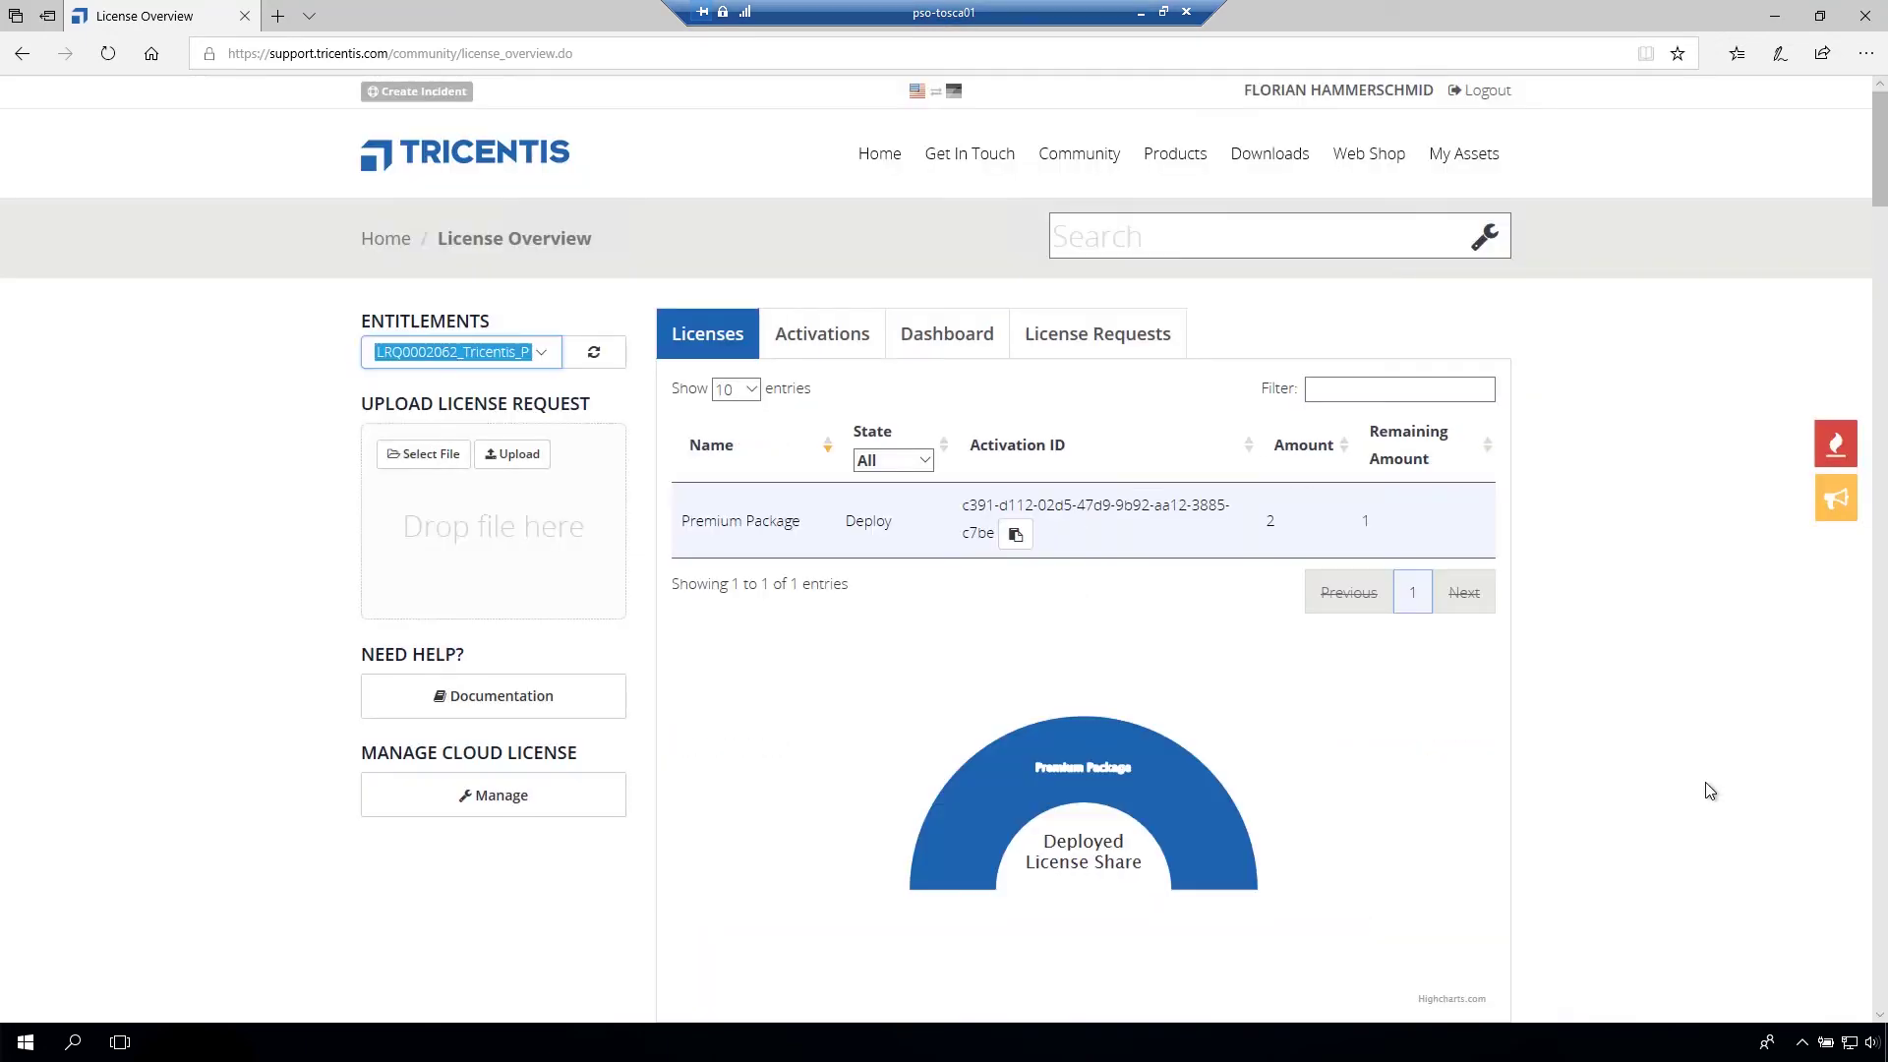
# Download the response file for the newest entry in the License Requests list
pyautogui.click(1708, 790)
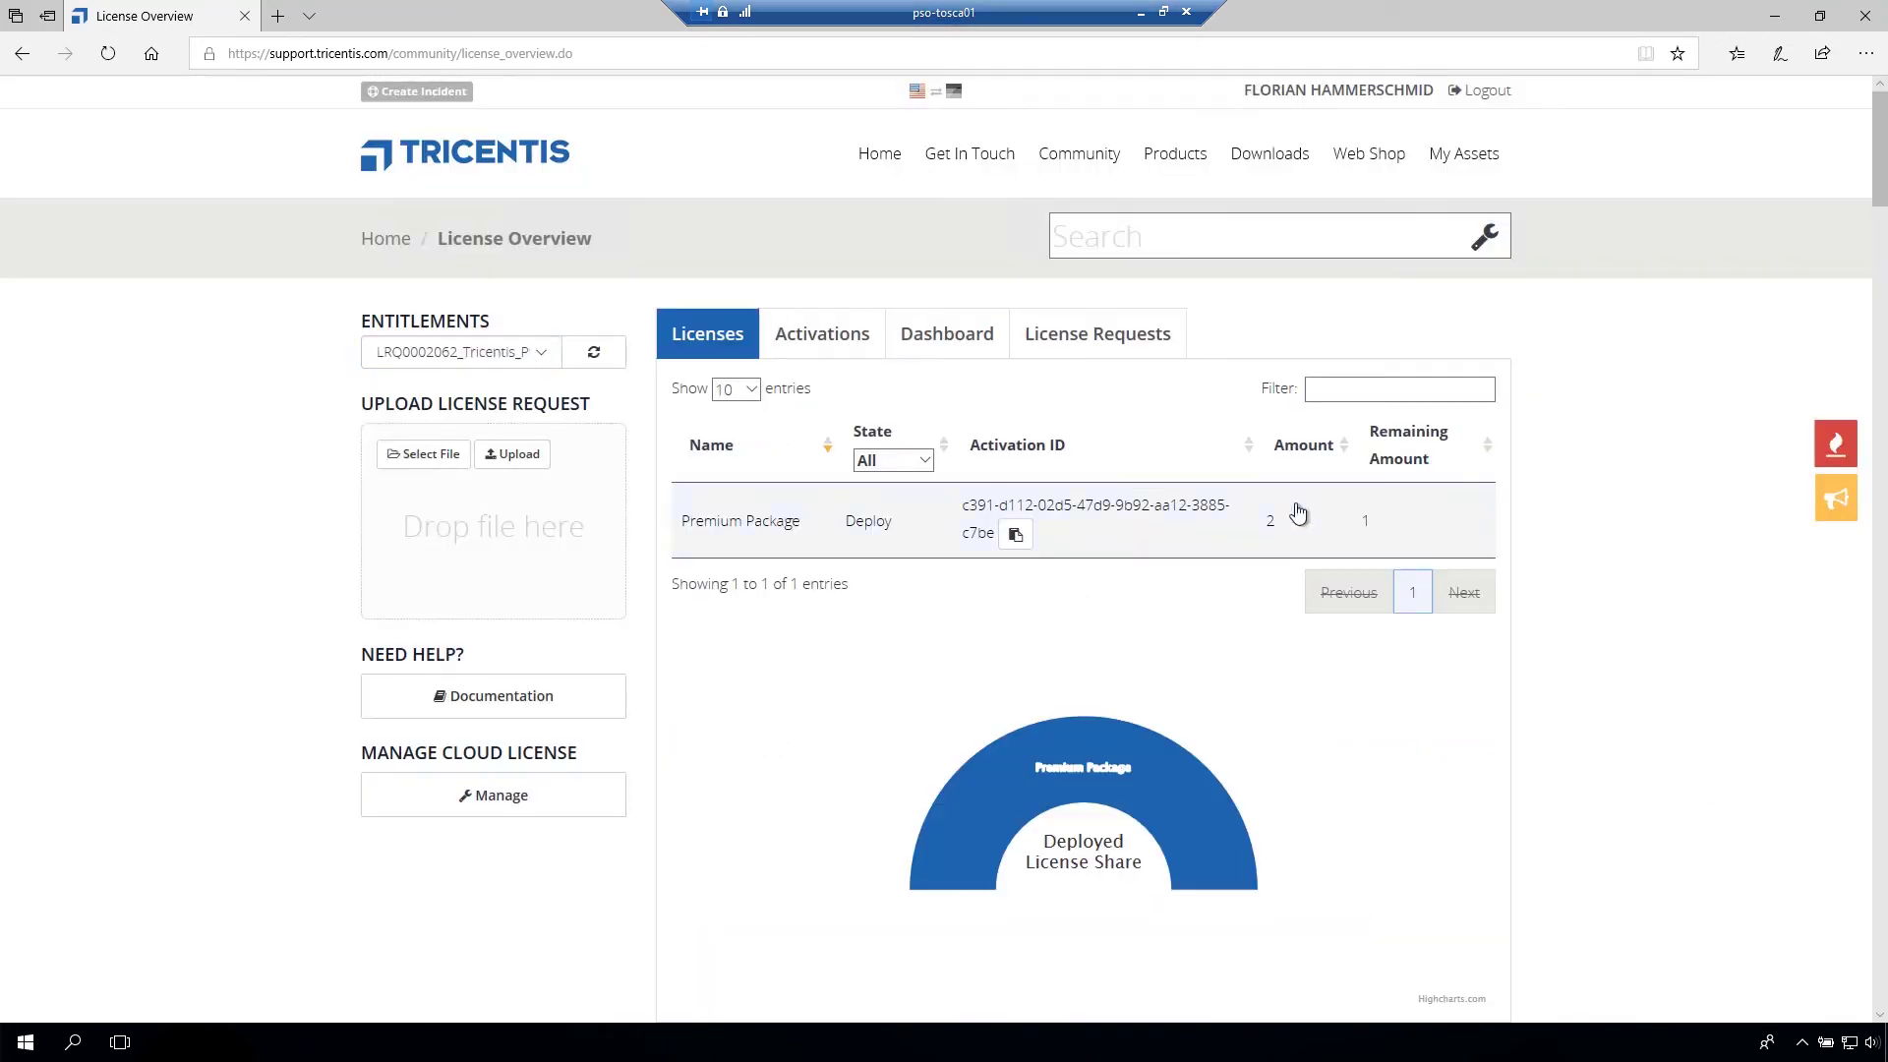
pyautogui.click(1135, 340)
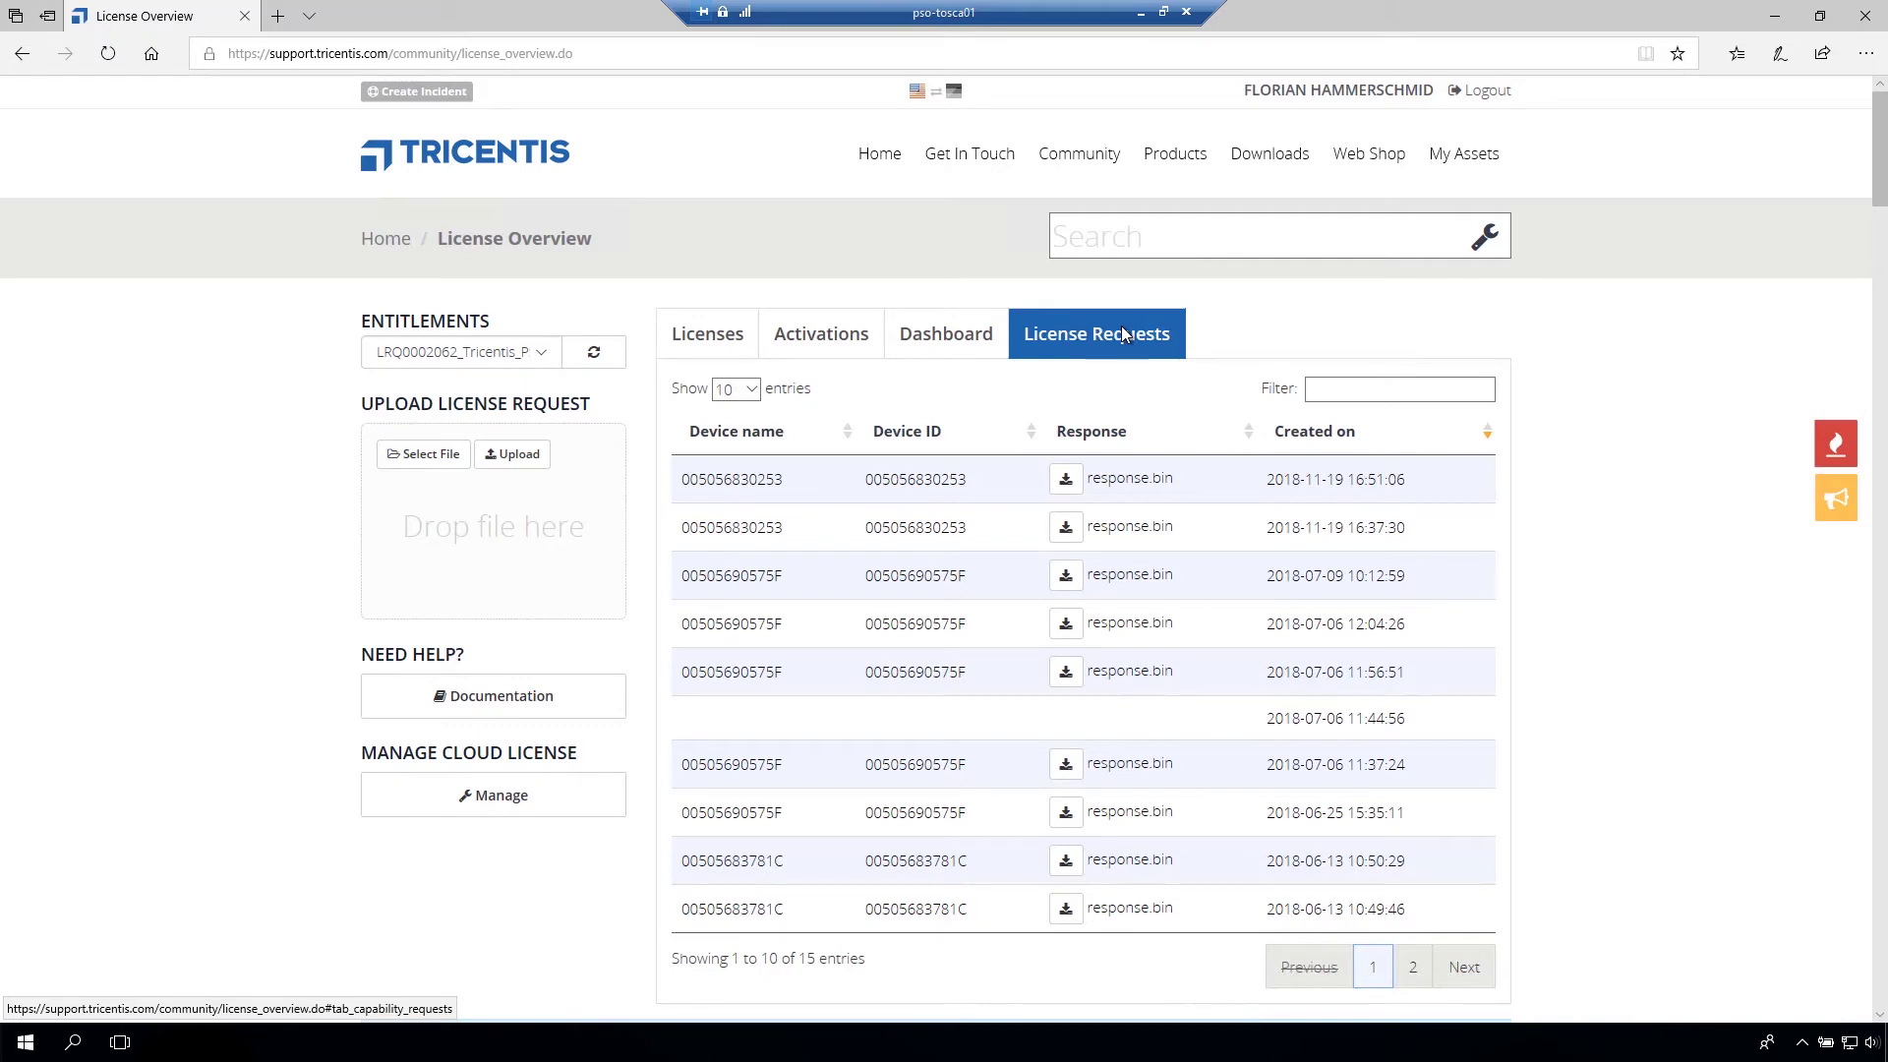
pyautogui.click(1065, 480)
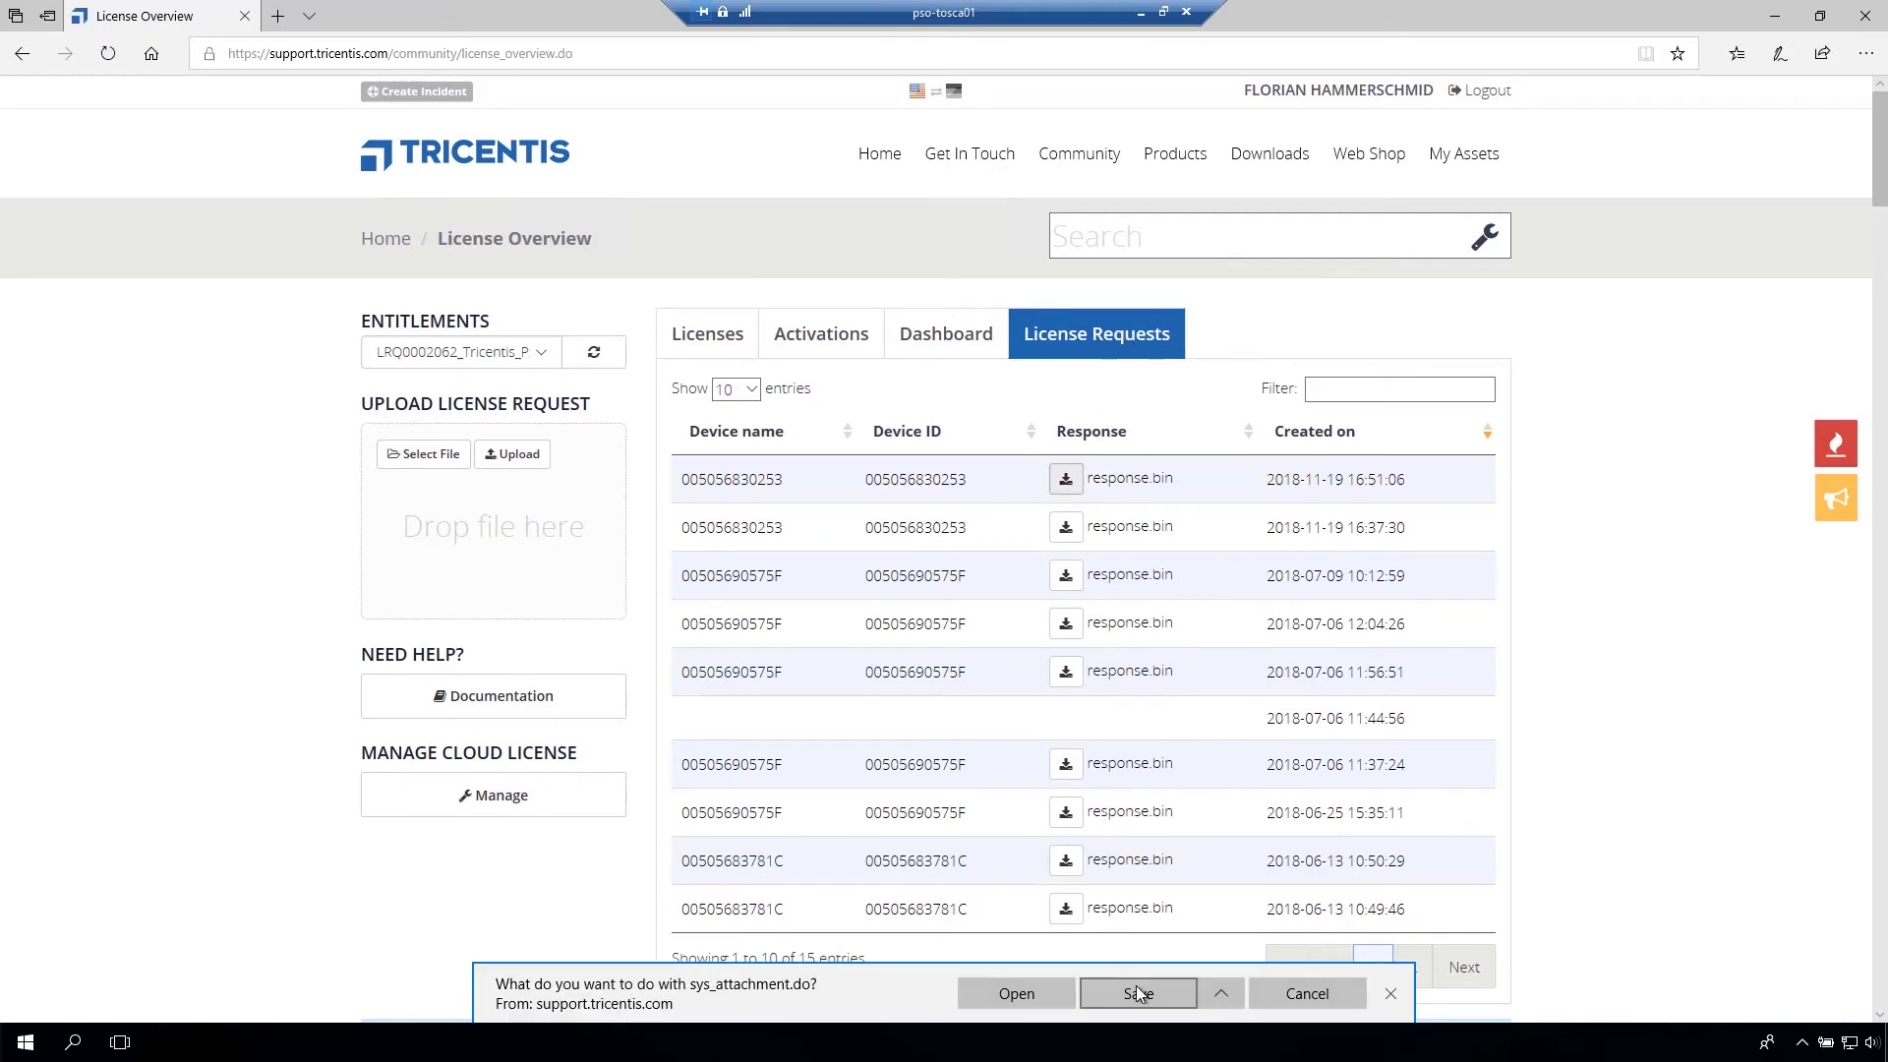
pyautogui.click(1136, 993)
# Find the downloaded response in Downloads and start renaming it to sys_attachment.bin
pyautogui.click(1003, 996)
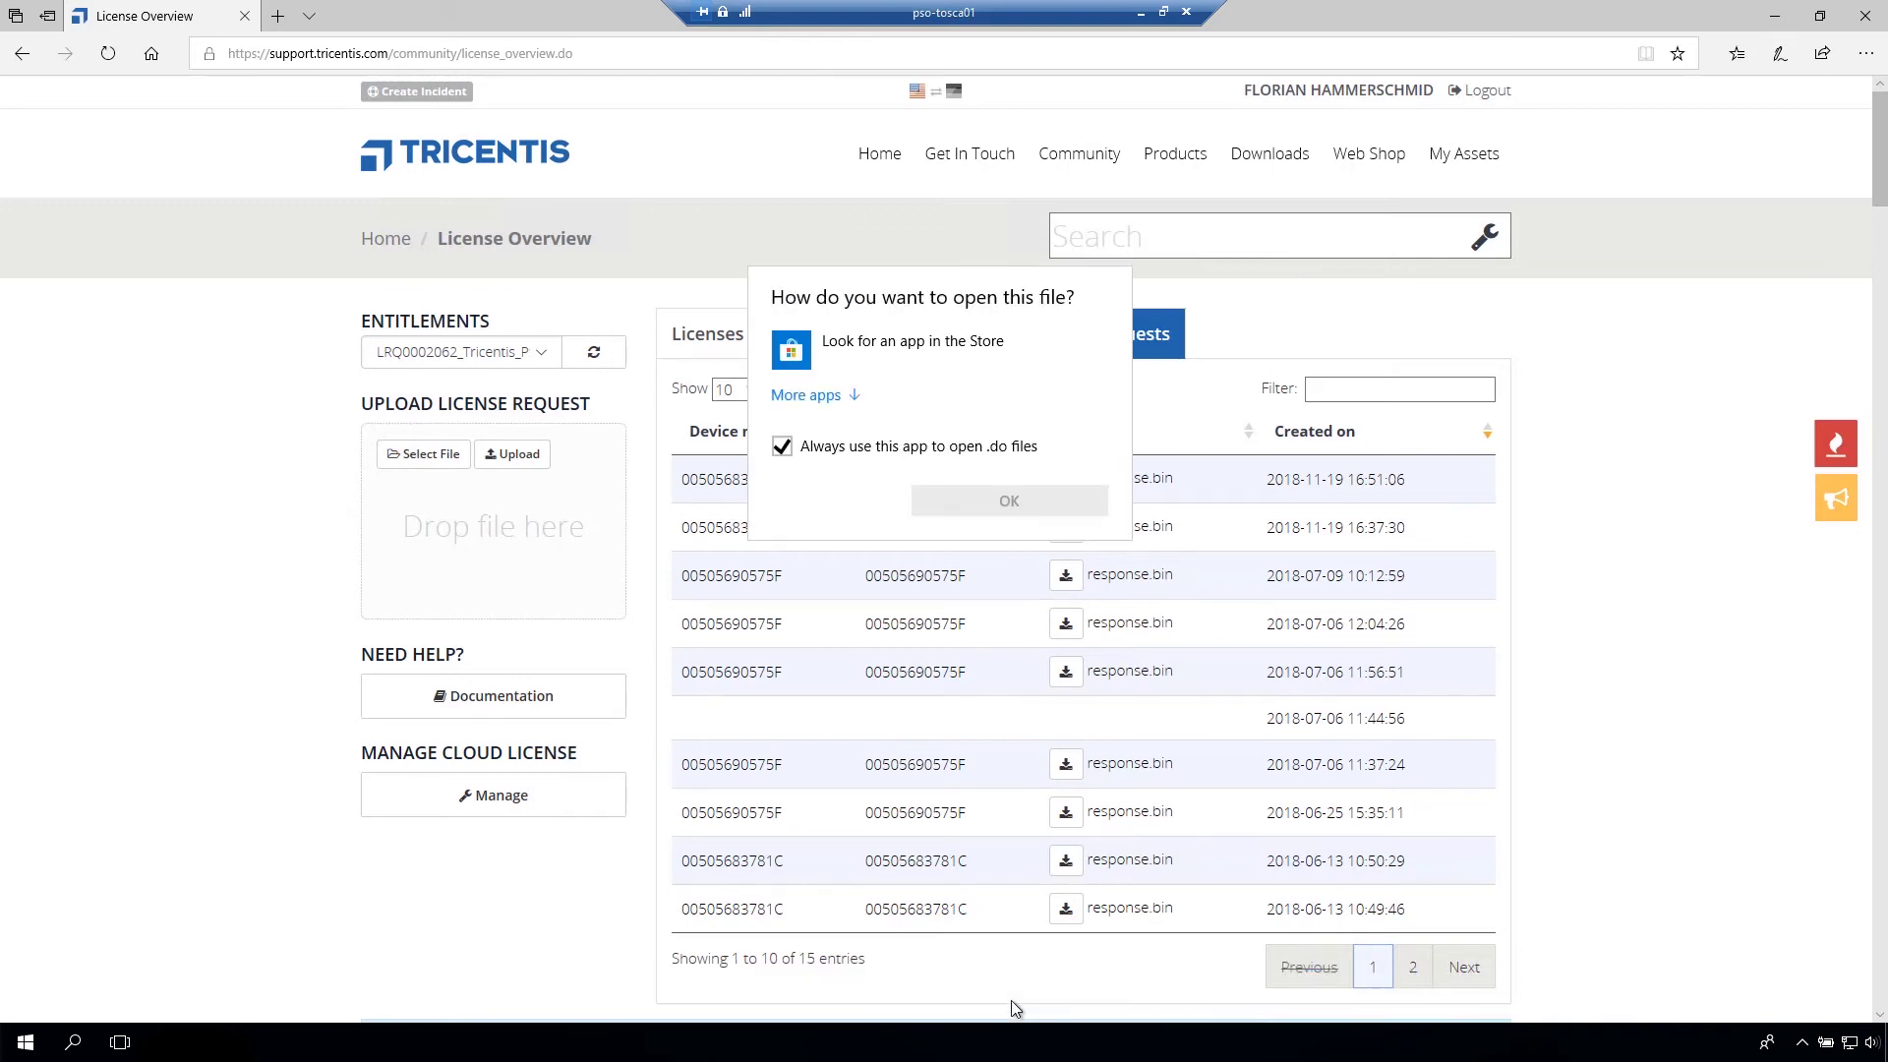
pyautogui.press('Escape')
pyautogui.press('super+e')
pyautogui.click(624, 359)
pyautogui.rightClick(631, 361)
pyautogui.click(686, 620)
pyautogui.write('sys_attachment.bin')
# Confirm the sys_attachment.bin rename and start activating support licenses on the License Server
pyautogui.press('Return')
pyautogui.press('Return')
pyautogui.hotkey('alt', 'Tab')
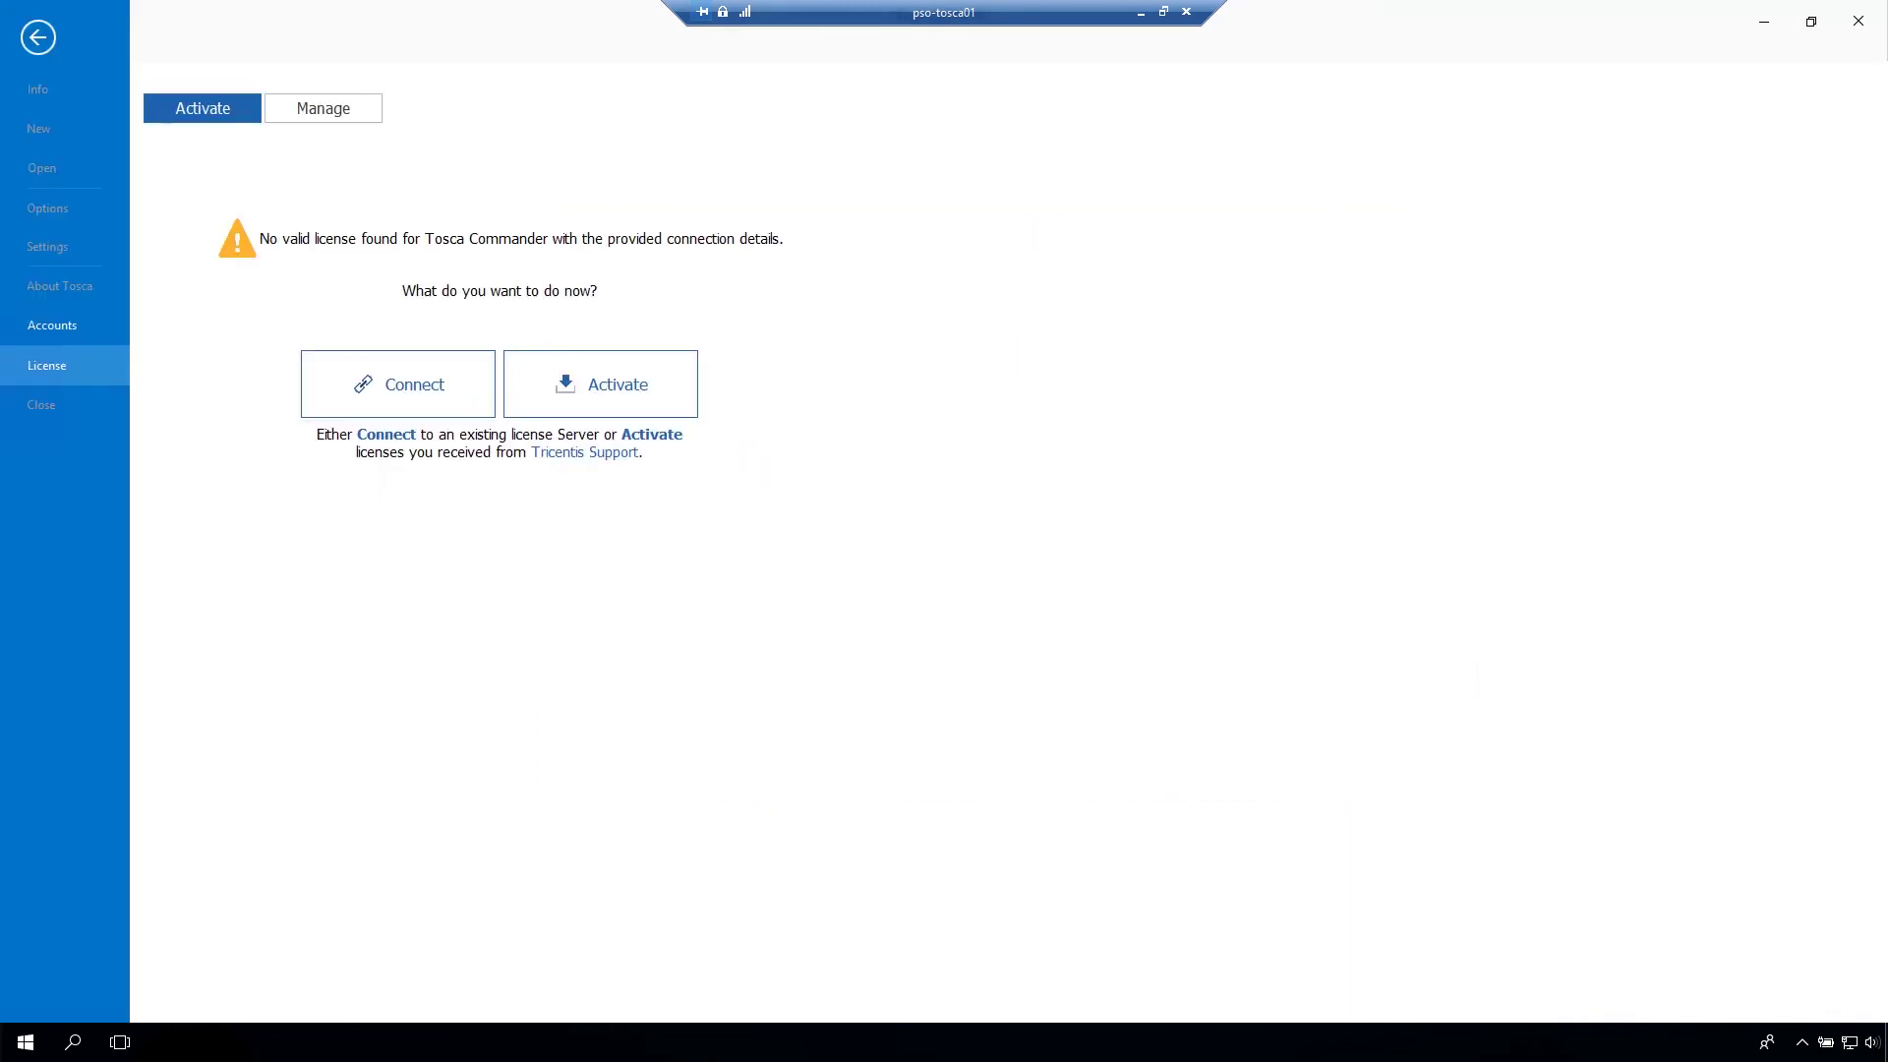
pyautogui.click(595, 380)
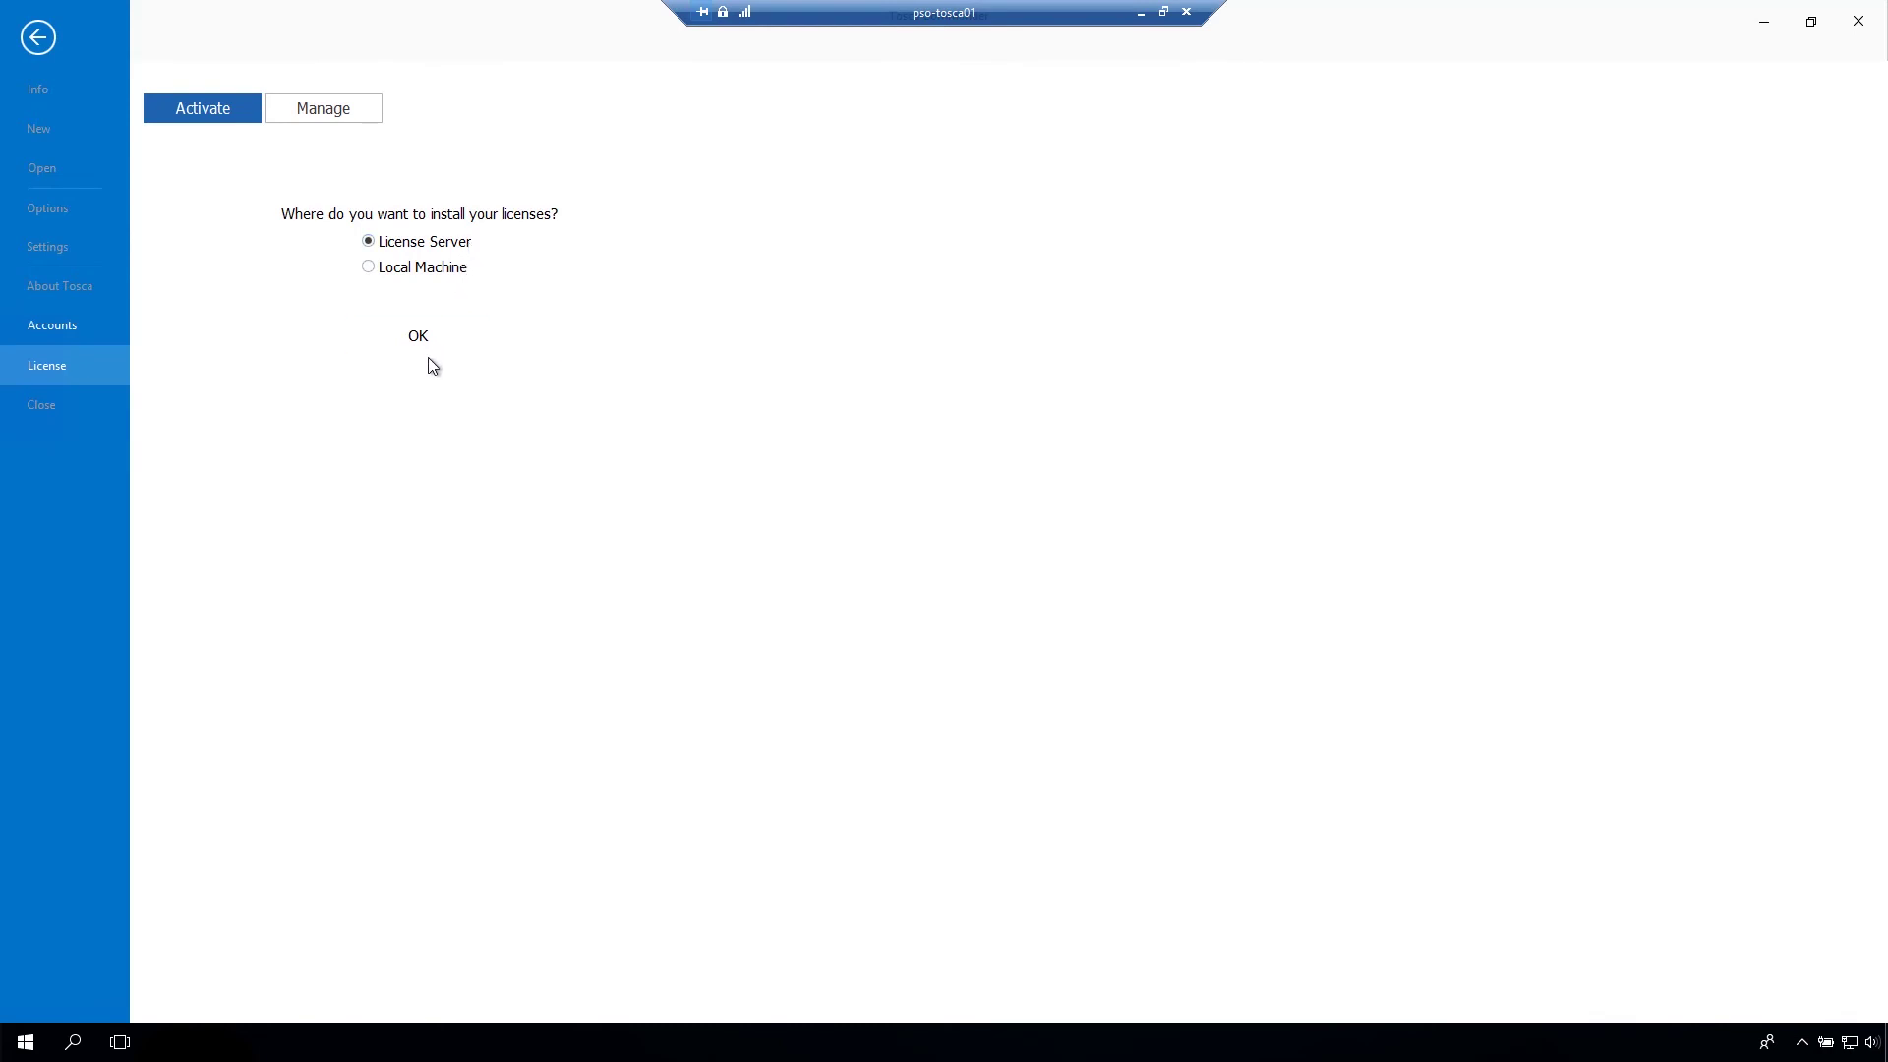
pyautogui.click(427, 341)
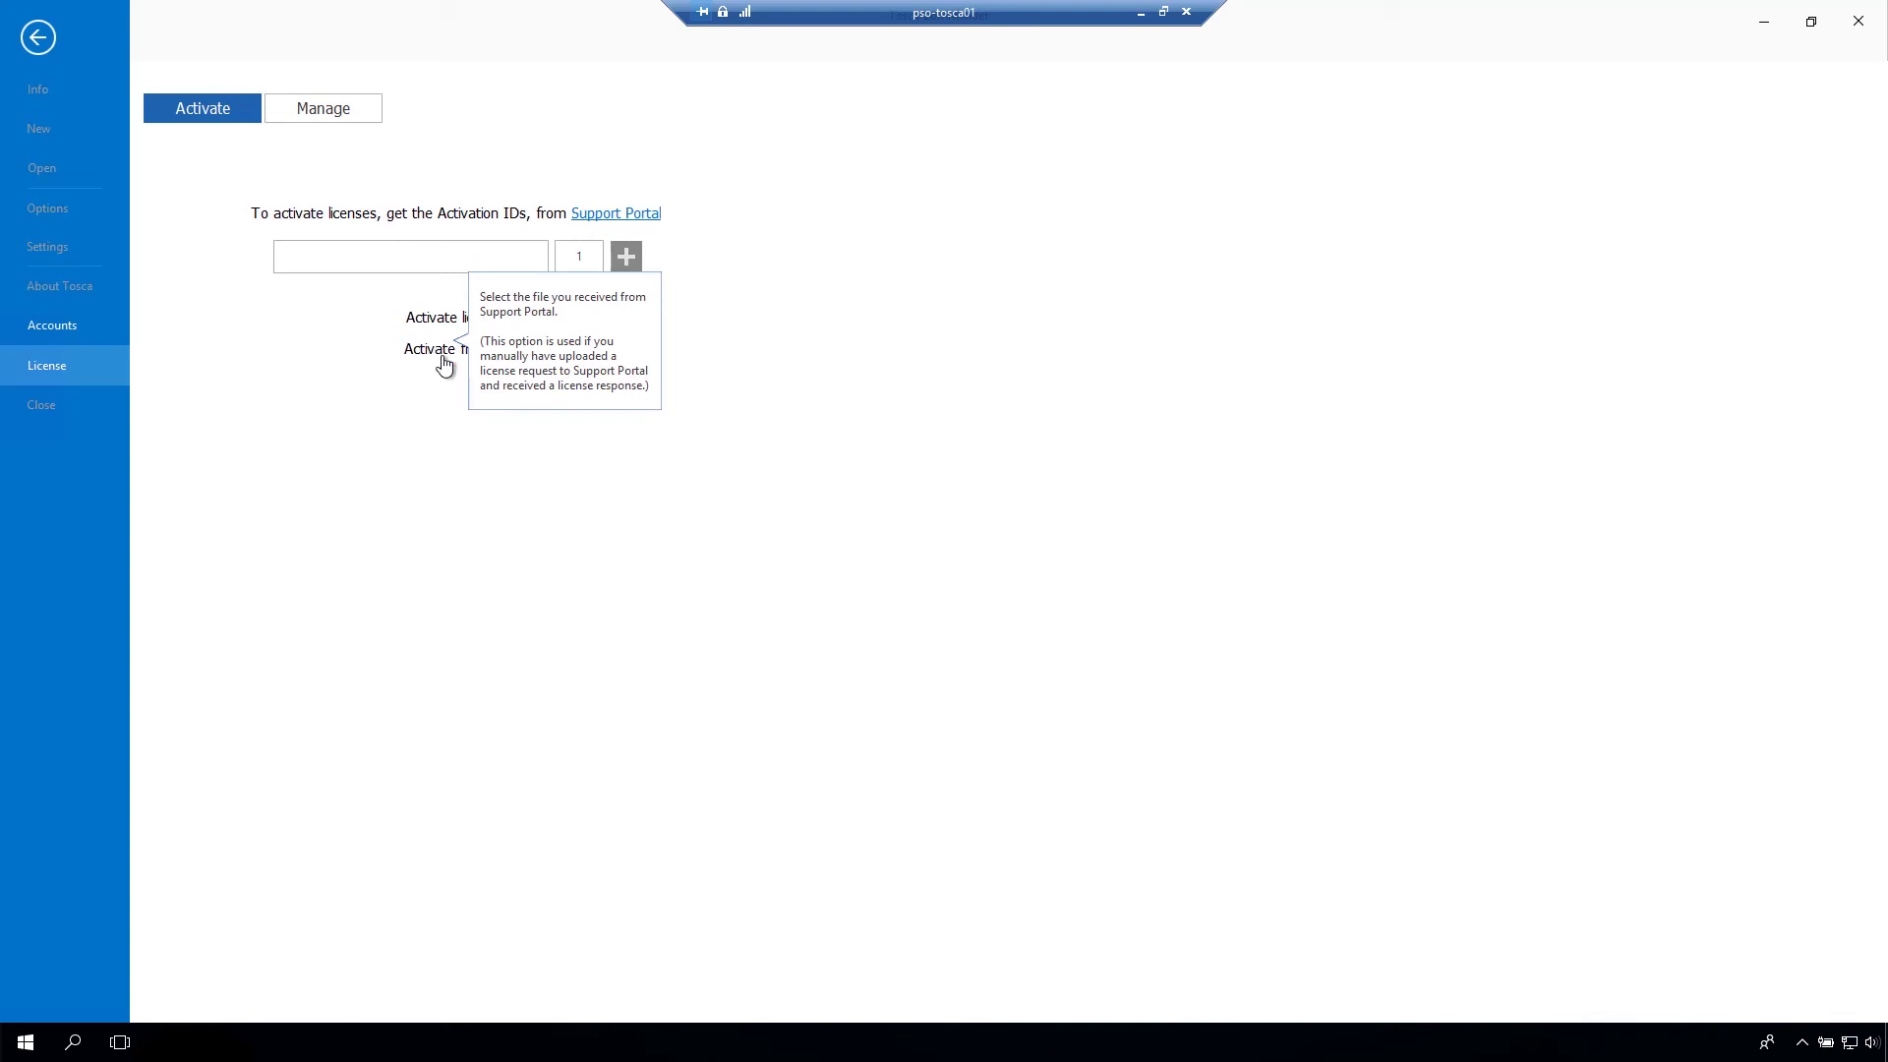
# Activate from the response file Downloads\sys_attachment.bin
pyautogui.click(433, 351)
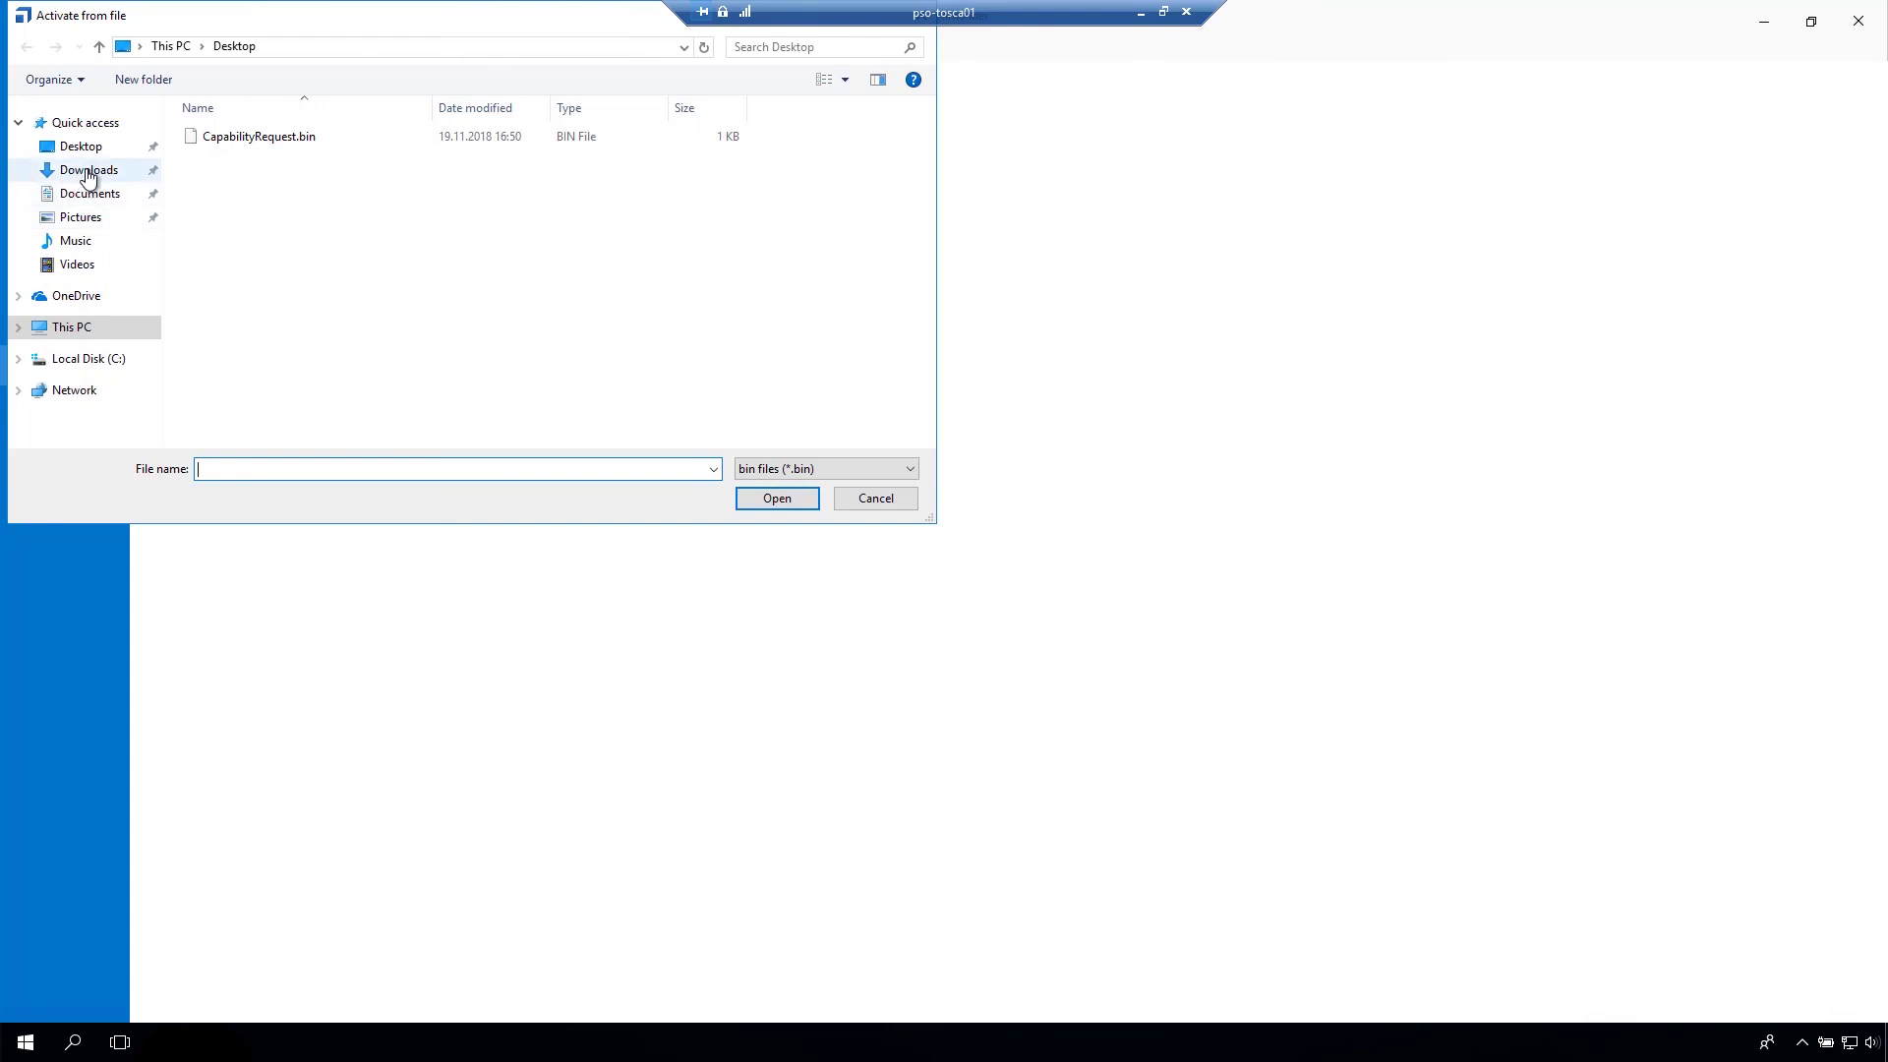
pyautogui.click(89, 170)
pyautogui.click(243, 156)
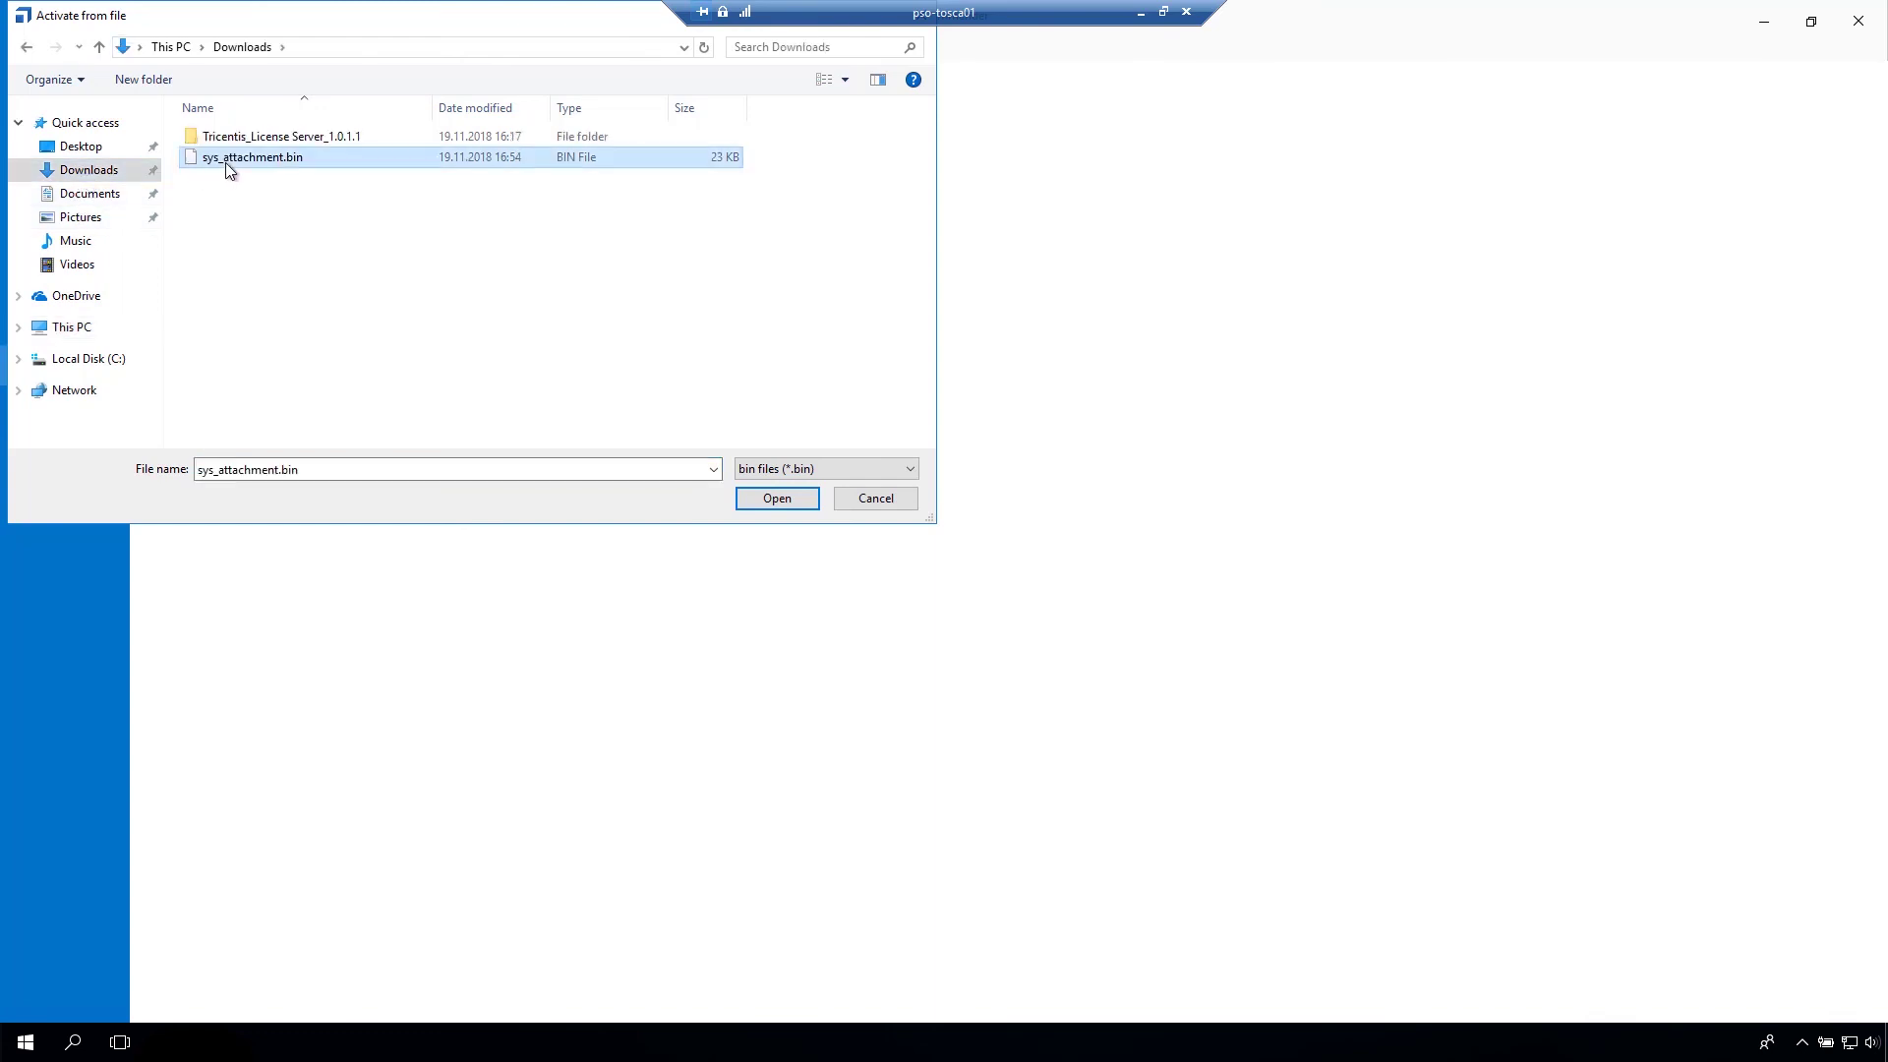
pyautogui.click(776, 499)
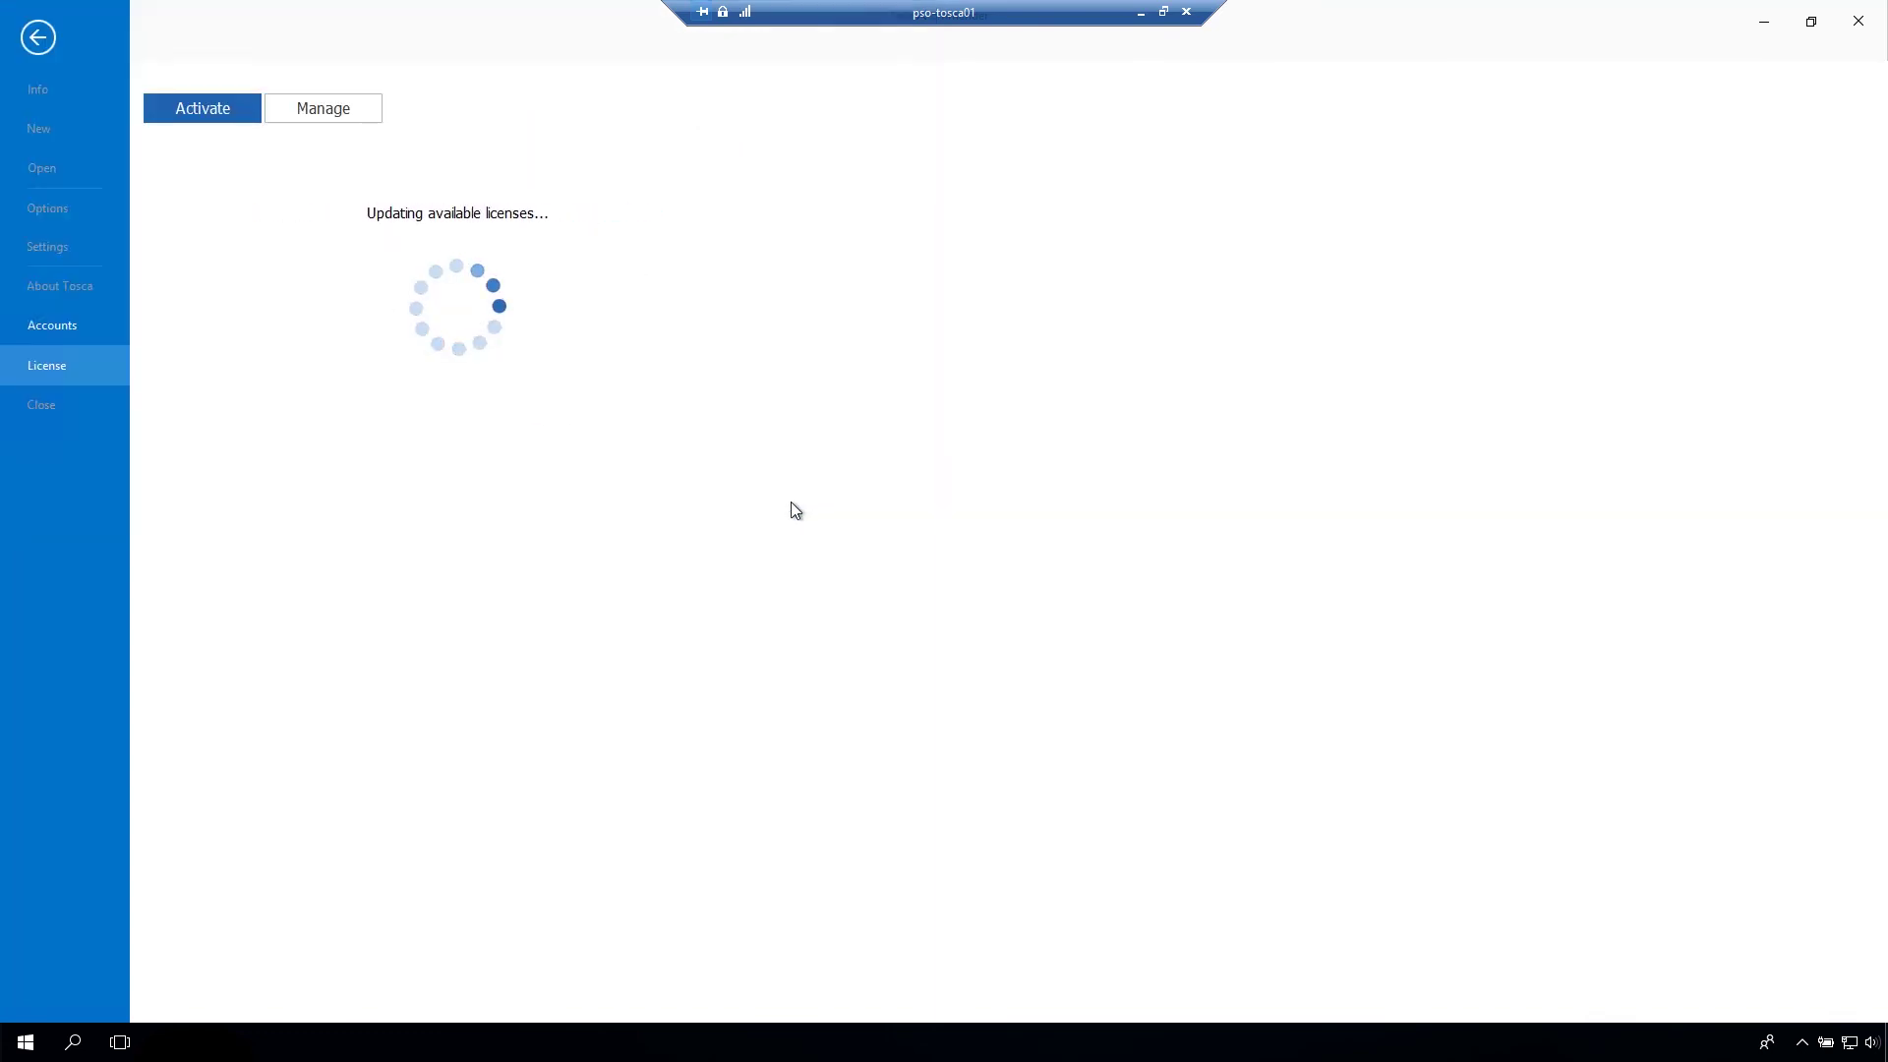